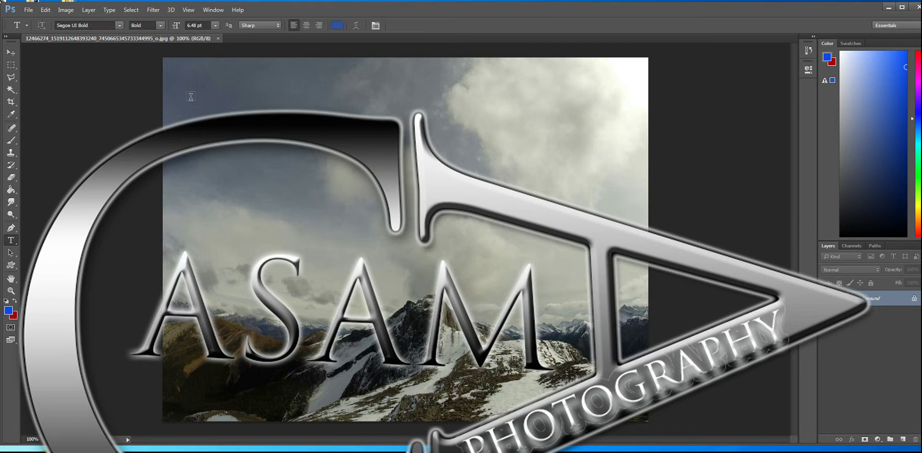
left_click_drag(179, 83, 586, 133)
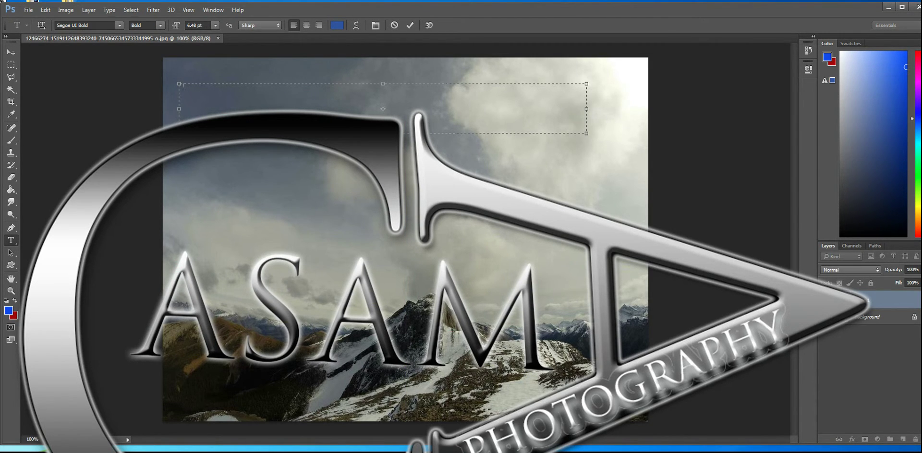
left_click(215, 26)
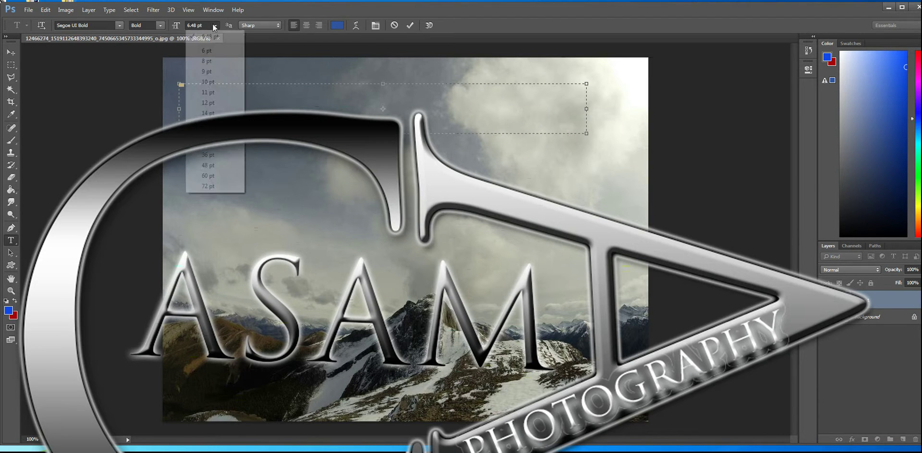
left_click(210, 144)
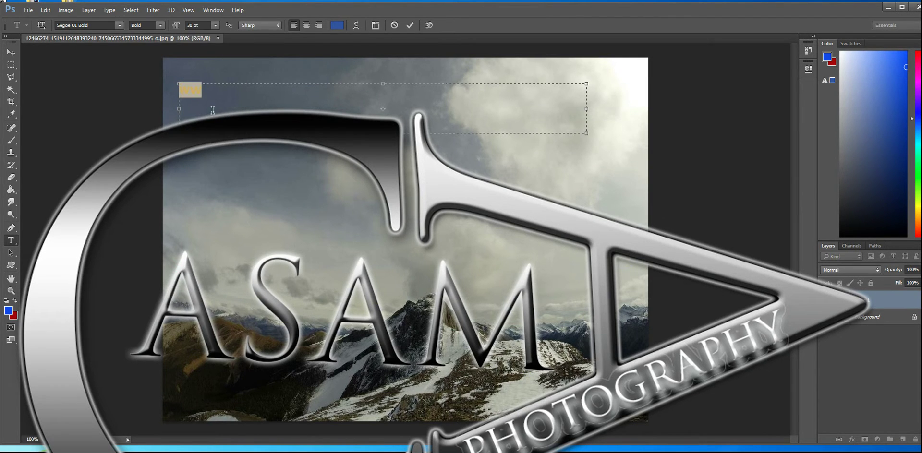
type("www.casamaphotogray")
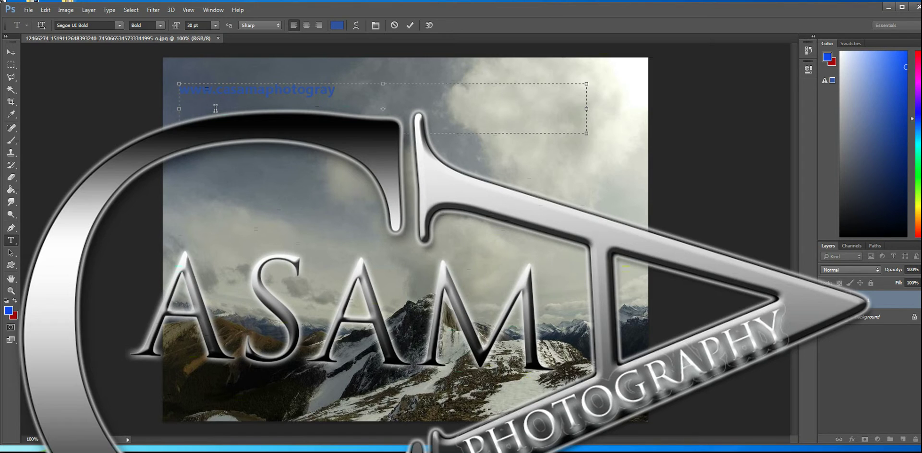
key("BackSpace")
key("BackSpace")
type("raphy.com photo manip")
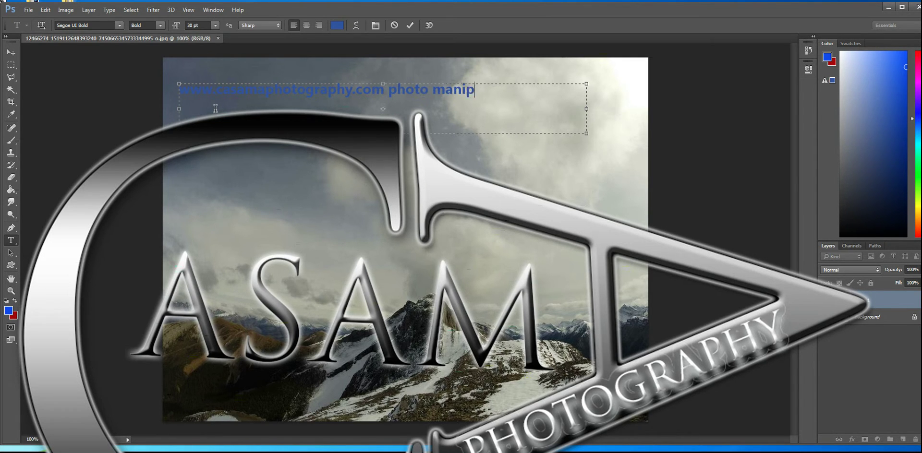
type("ulation v")
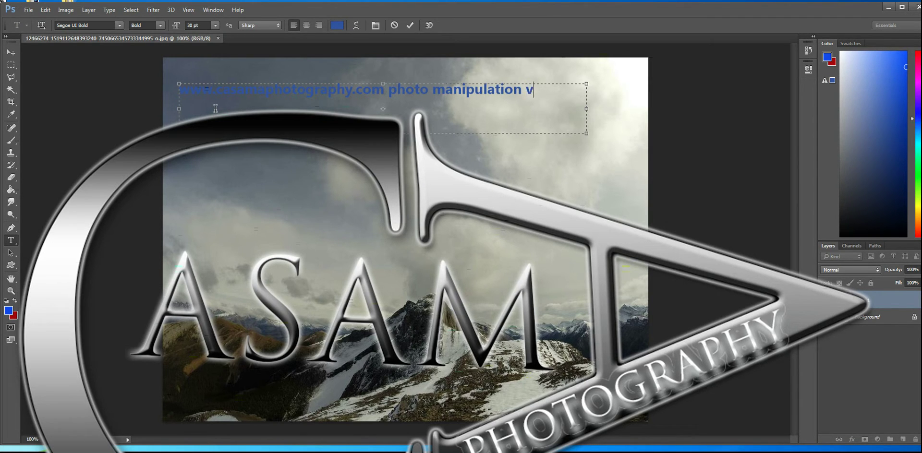
type(" 1")
type(".0")
- Add a line ending in "to this picture of my friend" and extend the text box downward to fit more text
type("to this pic ")
type("ture")
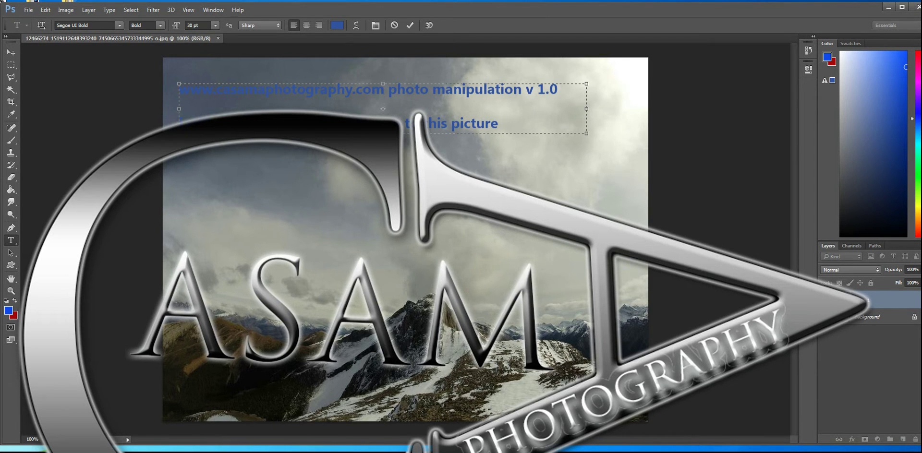
type(" of my friend")
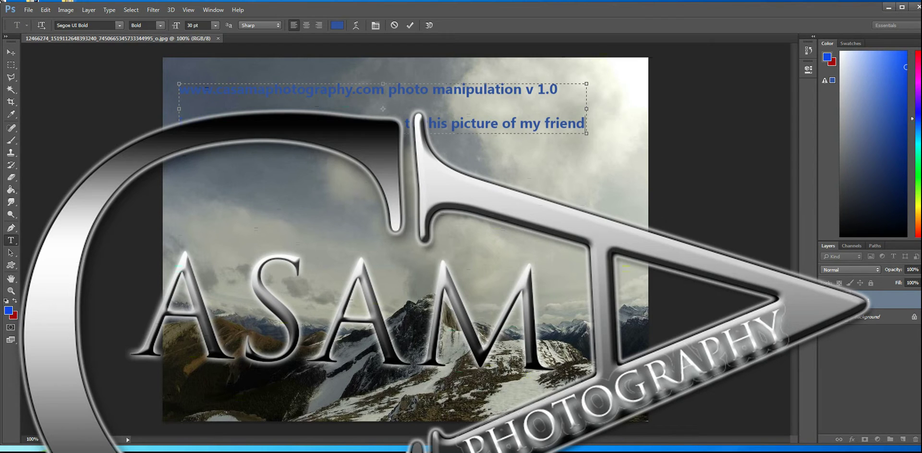
left_click_drag(383, 134, 382, 184)
type("l")
- Delete all the text, commit the empty text layer and rasterize it with the Eraser tool active
key("ctrl+a")
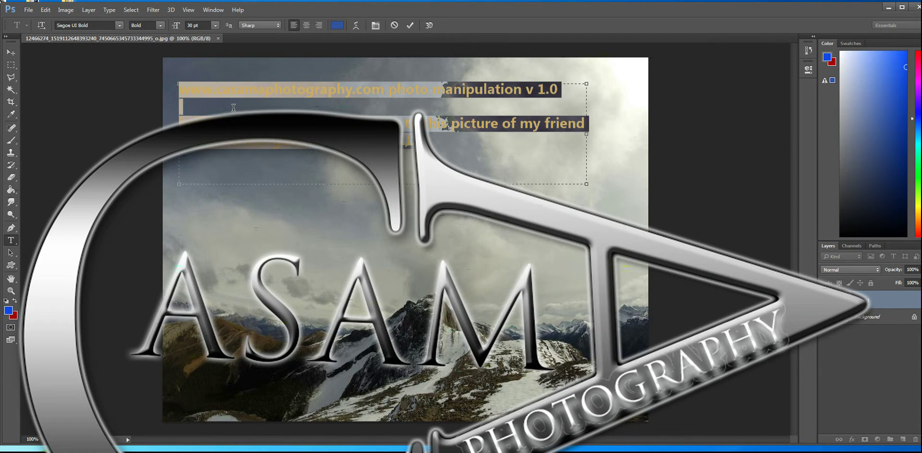
key("Delete")
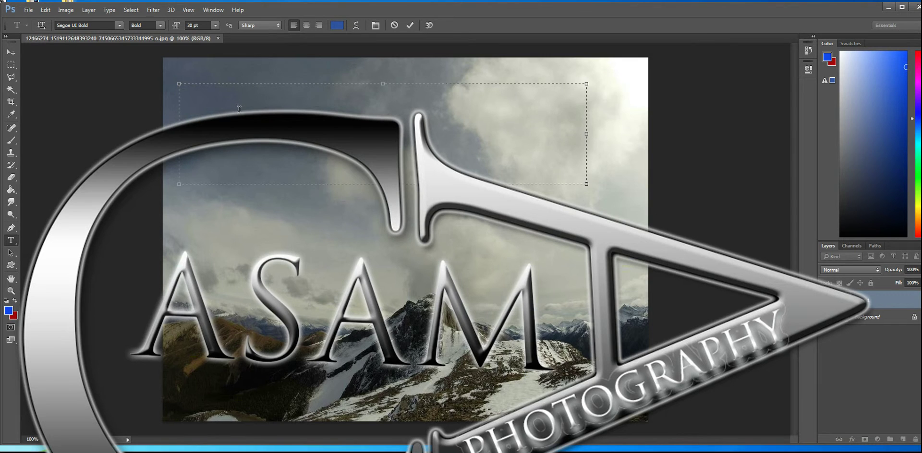
key("ctrl+Return")
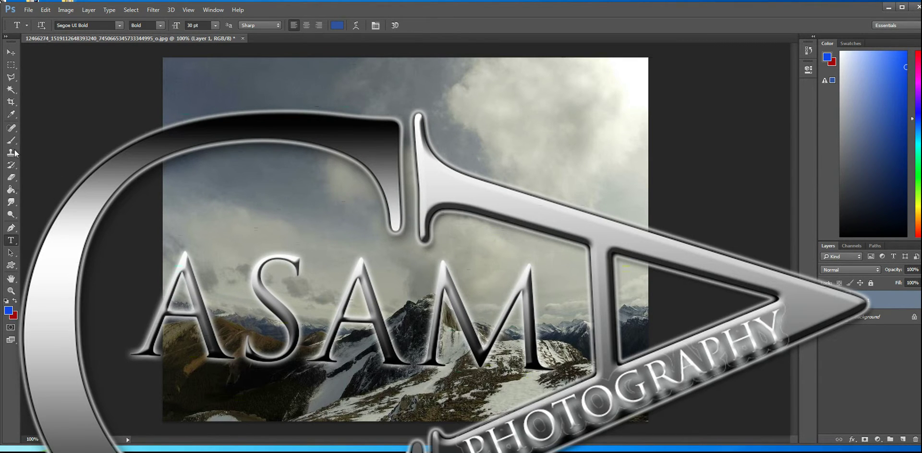
left_click(13, 181)
left_click(363, 173)
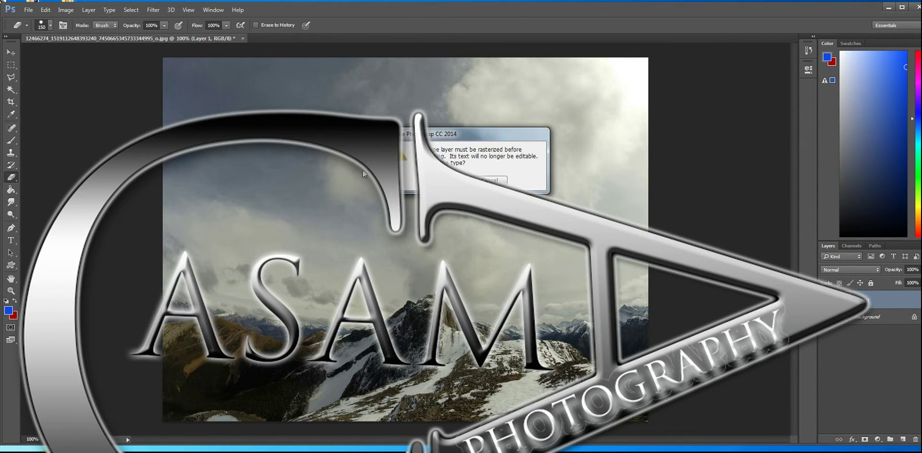
left_click(449, 181)
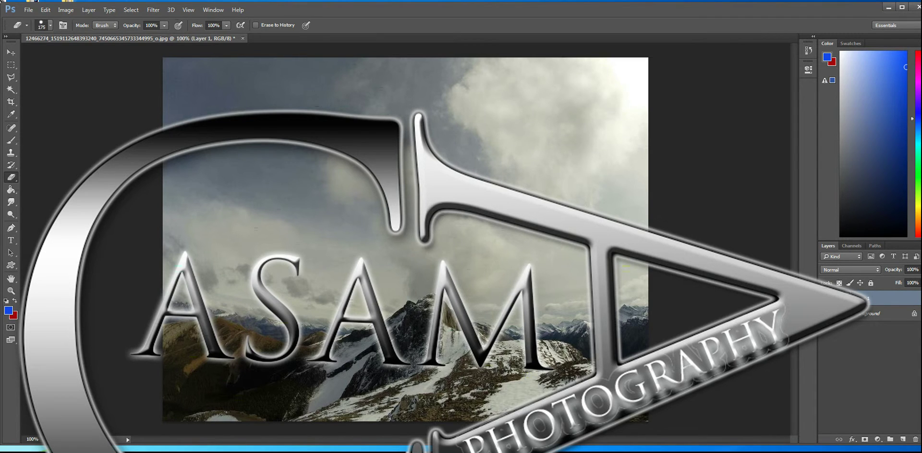
- Enlarge the eraser to 1200 px, try it on the Background layer's sky and undo the stroke
key("bracketright")
key("bracketright")
key("bracketright")
key("bracketright")
key("bracketright")
key("bracketright")
key("bracketright")
key("bracketright")
key("bracketright")
key("bracketright")
key("bracketright")
left_click(874, 313)
left_click(442, 81)
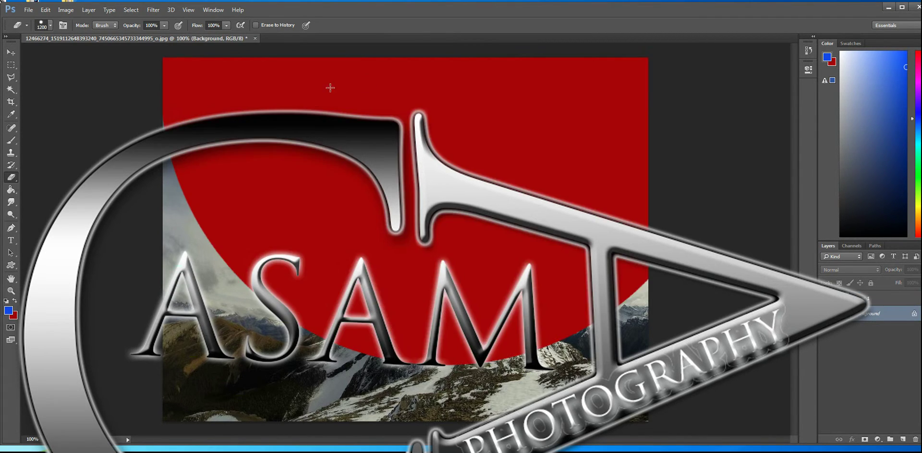
key("ctrl+z")
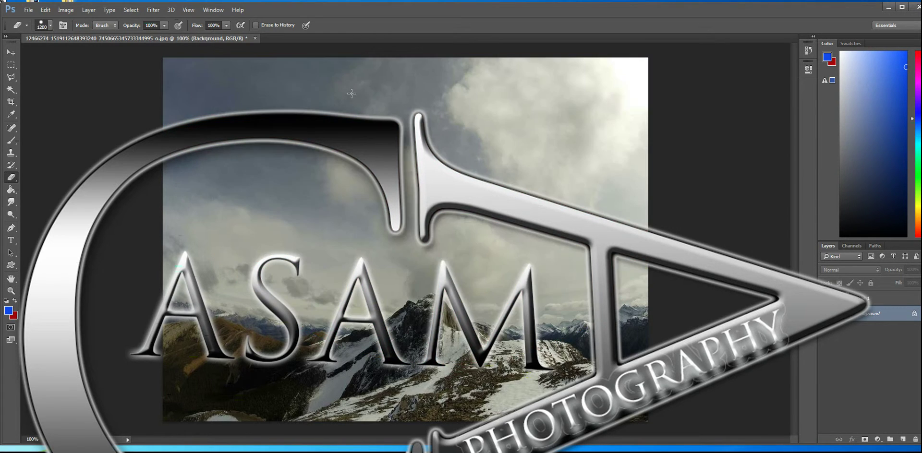
- Reset the foreground and background colours to the default black and white
left_click(11, 291)
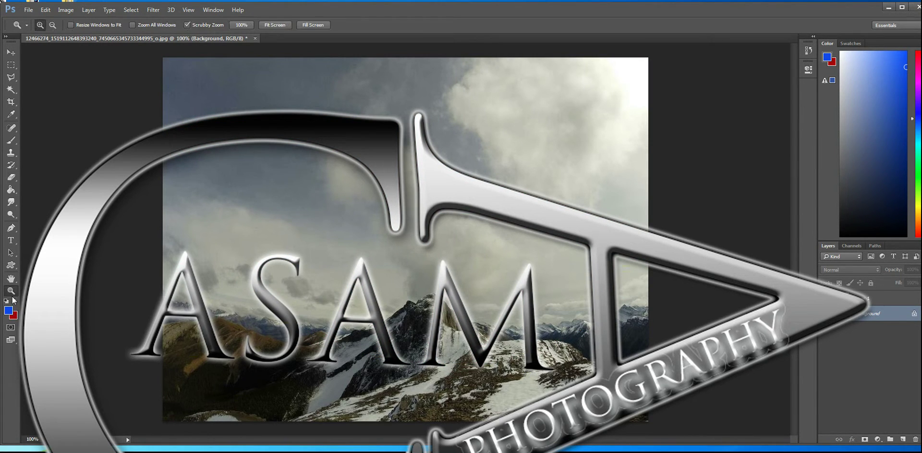
left_click(14, 301)
left_click(15, 301)
left_click(6, 301)
left_click(16, 300)
left_click(15, 301)
- Try erasing the sky on the Background layer to white with the 1200 px eraser and undo it
left_click(13, 178)
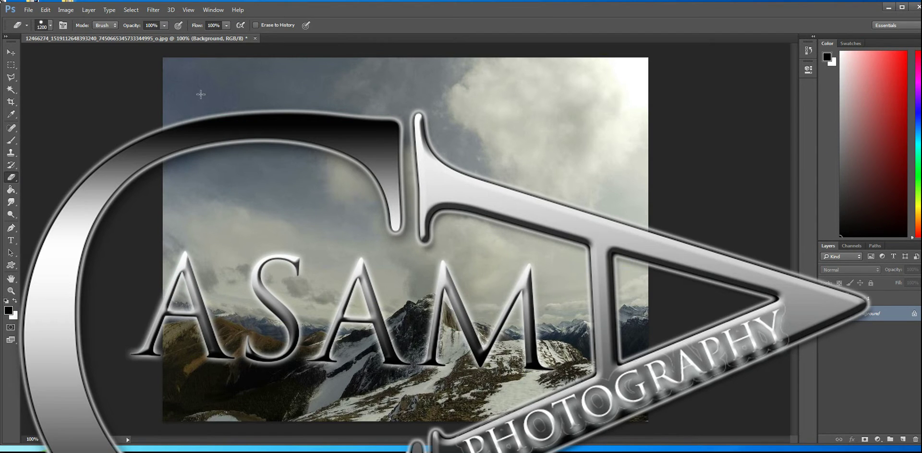
left_click(219, 92)
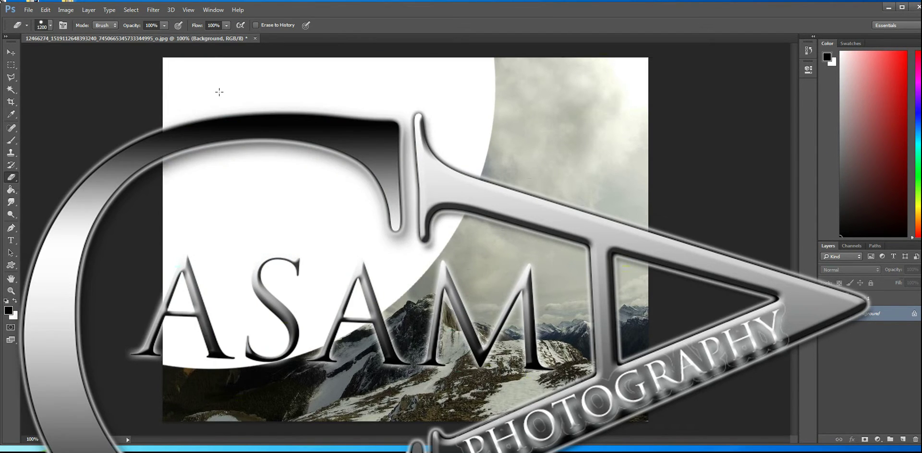
key("ctrl+z")
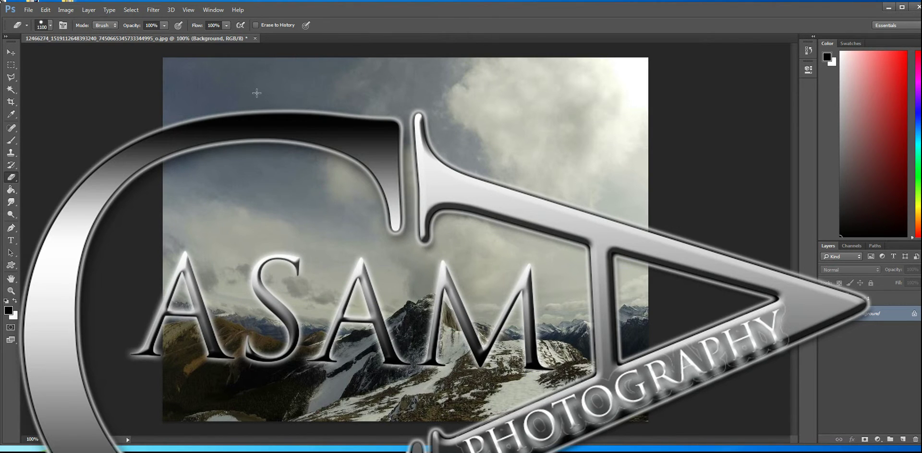
- Reduce the eraser to 125 px and erase the sky to white down to just above the mountain ridge
key("bracketleft")
key("bracketleft")
key("bracketleft")
key("bracketleft")
key("bracketleft")
key("bracketleft")
key("bracketleft")
key("bracketleft")
key("bracketleft")
key("bracketleft")
key("bracketleft")
key("bracketleft")
key("bracketleft")
key("bracketleft")
key("bracketleft")
key("bracketleft")
key("bracketleft")
key("bracketleft")
key("bracketleft")
key("bracketleft")
key("bracketleft")
key("bracketleft")
key("bracketleft")
key("bracketleft")
key("bracketleft")
mouse_move(417, 100)
left_mouse_down()
mouse_move(364, 88)
mouse_move(418, 75)
mouse_move(153, 68)
mouse_move(159, 80)
mouse_move(201, 94)
mouse_move(256, 90)
mouse_move(181, 99)
mouse_move(303, 95)
left_mouse_up()
key("bracketright")
key("bracketright")
key("bracketright")
key("bracketright")
key("bracketright")
key("bracketright")
key("bracketright")
mouse_move(441, 71)
left_mouse_down()
mouse_move(550, 64)
mouse_move(646, 82)
mouse_move(508, 98)
mouse_move(224, 96)
mouse_move(189, 115)
mouse_move(147, 108)
mouse_move(214, 134)
mouse_move(632, 133)
mouse_move(502, 150)
mouse_move(209, 151)
mouse_move(638, 177)
mouse_move(346, 191)
mouse_move(153, 185)
mouse_move(638, 214)
mouse_move(551, 258)
mouse_move(451, 252)
mouse_move(315, 212)
mouse_move(130, 213)
mouse_move(227, 235)
mouse_move(346, 239)
mouse_move(215, 250)
mouse_move(155, 236)
left_mouse_up()
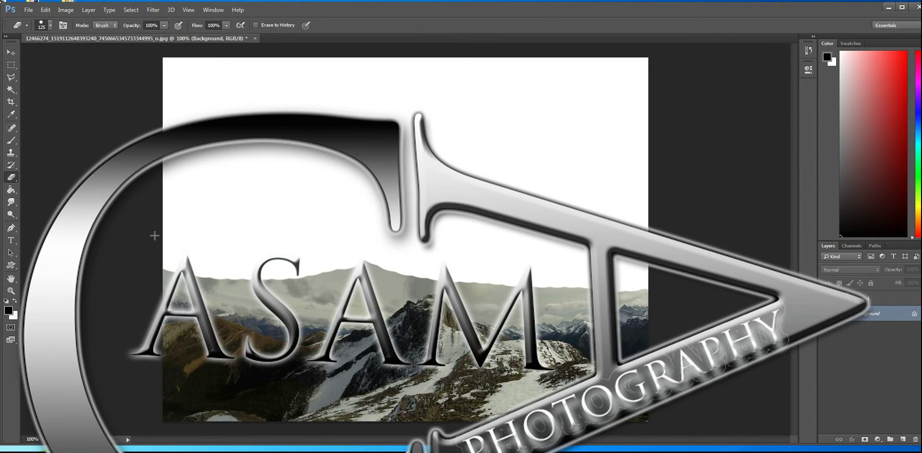
- Choose a soft eraser tip and fade out the remaining clouds along the mountain ridge
left_click(51, 25)
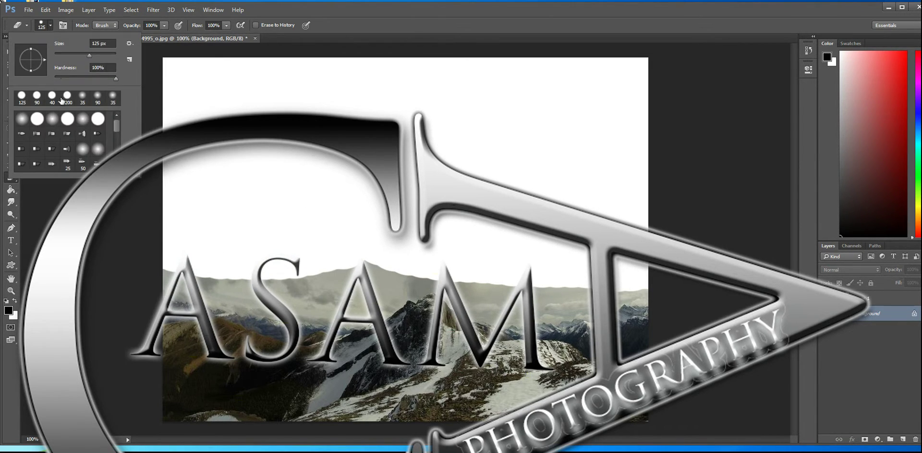
left_click(268, 168)
mouse_move(350, 225)
left_mouse_down()
mouse_move(362, 256)
mouse_move(241, 290)
mouse_move(302, 285)
mouse_move(192, 290)
mouse_move(175, 266)
mouse_move(169, 288)
mouse_move(272, 319)
mouse_move(312, 297)
mouse_move(361, 303)
mouse_move(416, 278)
mouse_move(505, 312)
mouse_move(645, 282)
left_mouse_up()
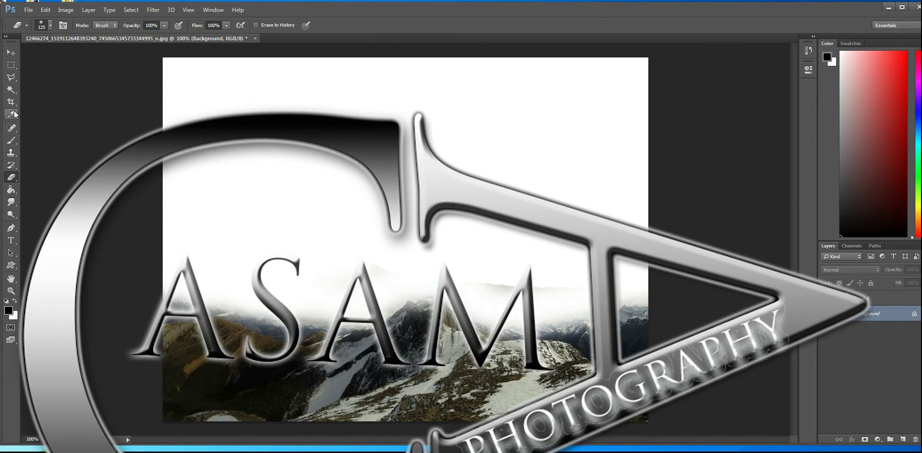
- Duplicate the Background layer within the same document, keeping the default name
right_click(870, 315)
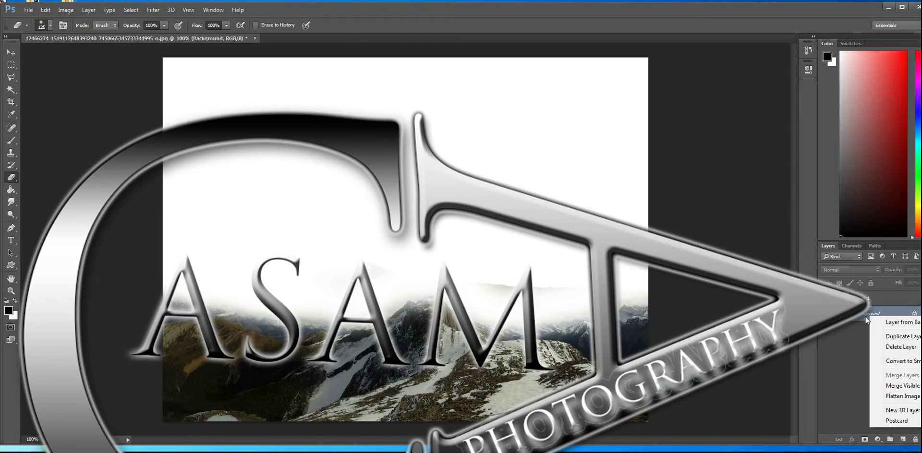
left_click(906, 342)
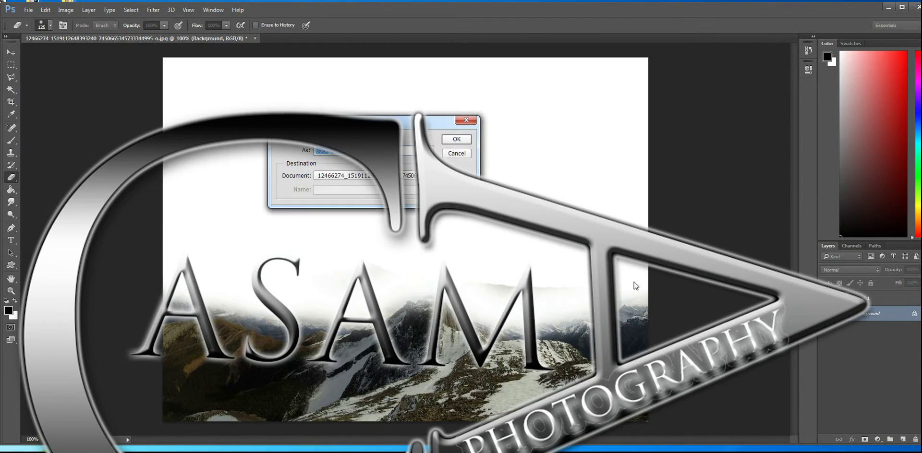
left_click(446, 140)
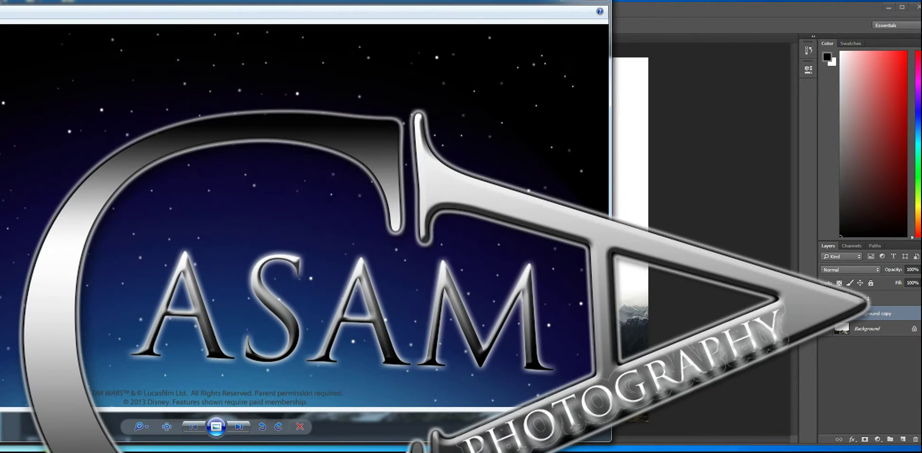
- Place the starry night sky image in the document, scaled to about 85% and positioned to cover the sky area
left_click(593, 1)
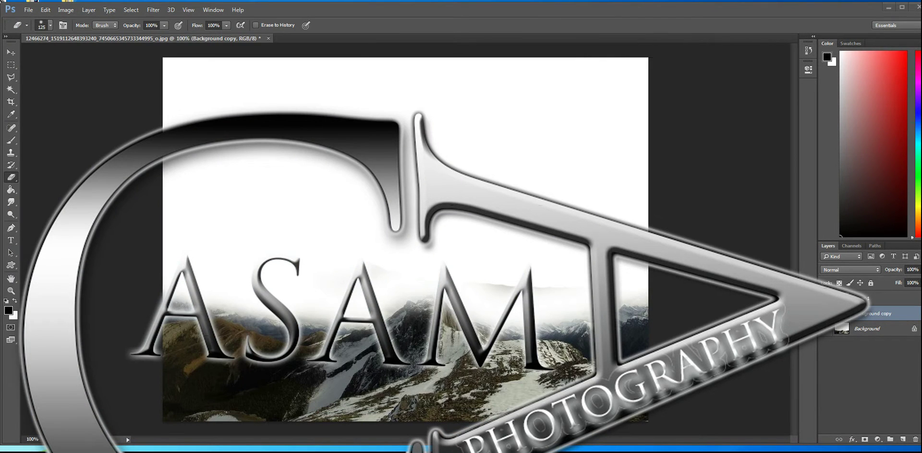
left_click_drag(1, 144, 410, 176)
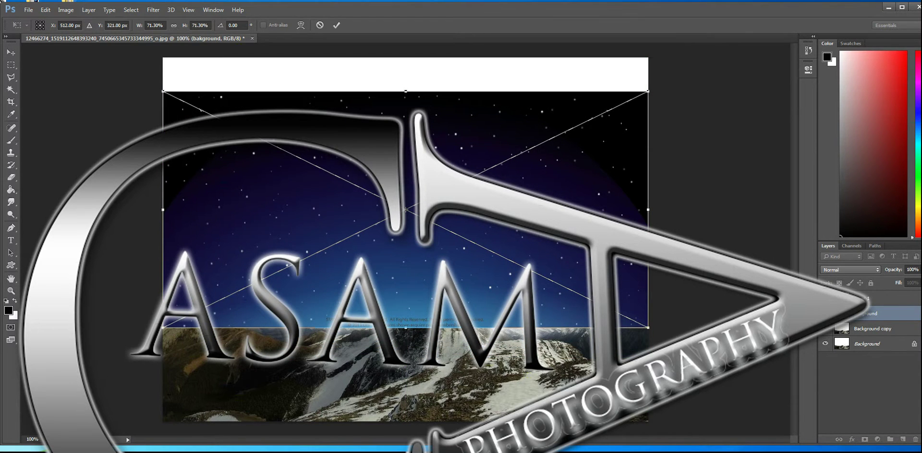
left_click_drag(648, 92, 727, 31)
left_click_drag(553, 174, 538, 184)
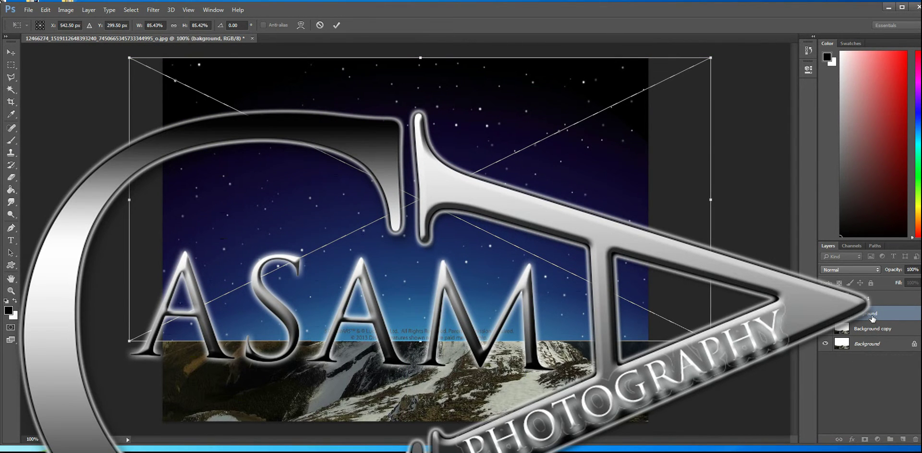
left_click(339, 25)
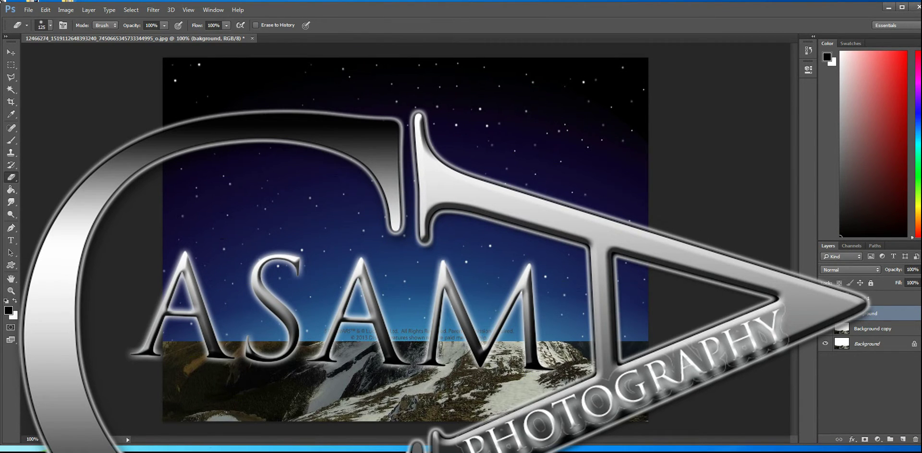
- Move the starry sky layer below the Background copy layer and lower Background copy's fill to 41%
left_click_drag(874, 316, 876, 332)
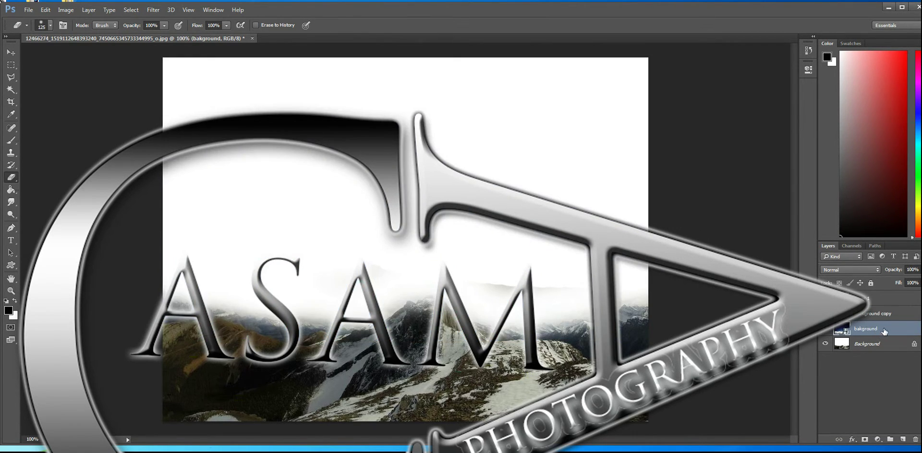
left_click(889, 319)
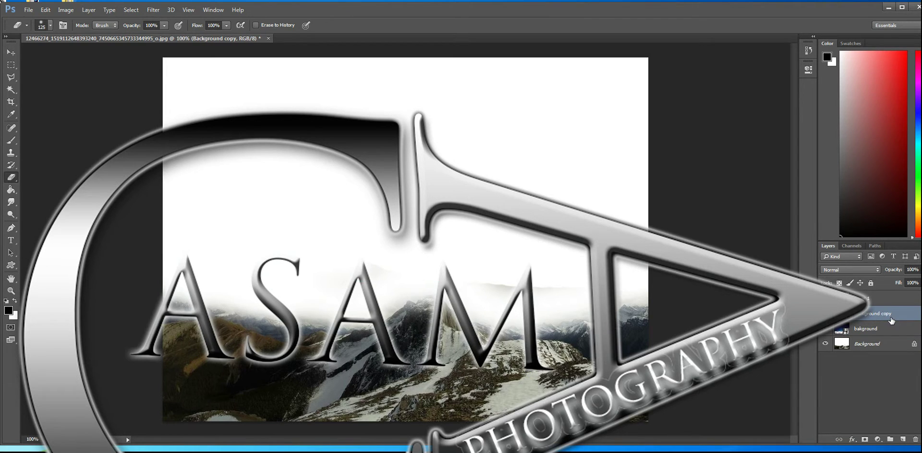
left_click(921, 283)
left_click_drag(917, 293, 898, 294)
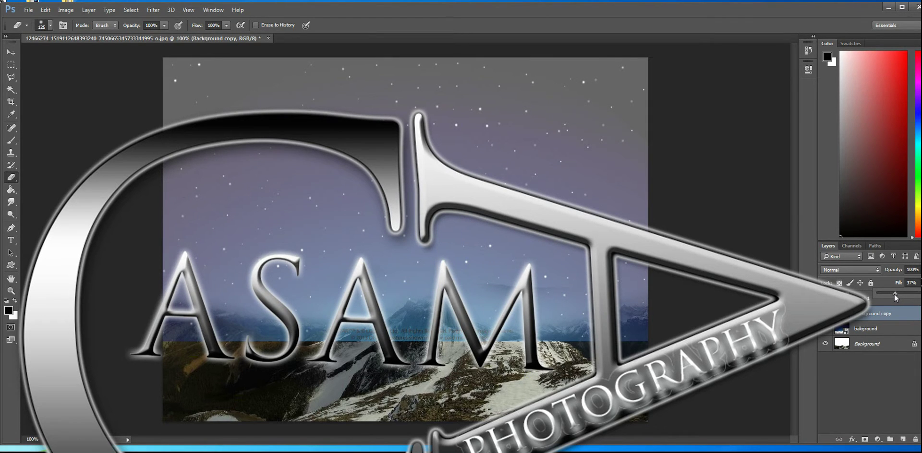
mouse_move(883, 294)
left_mouse_down()
mouse_move(911, 294)
mouse_move(898, 293)
left_mouse_up()
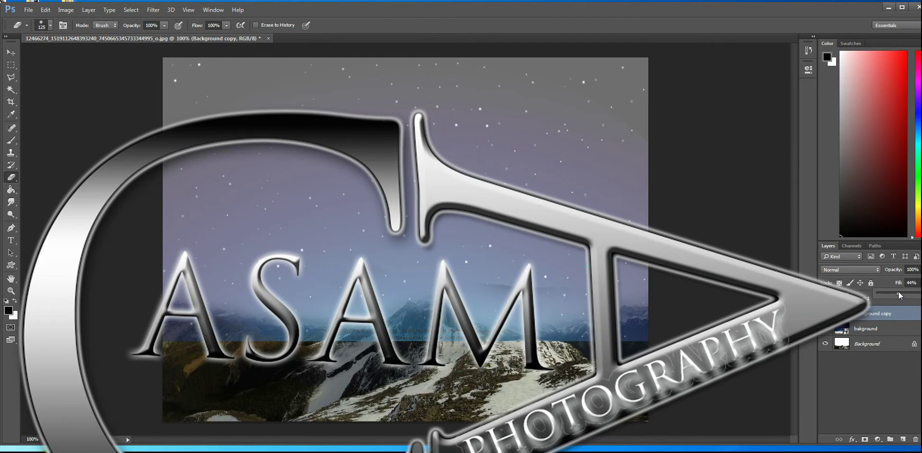
left_click_drag(898, 292, 897, 292)
- Move Background copy below the starry sky layer and clear its sky area using a Magic Wand selection with tolerance 32
left_click_drag(878, 315, 884, 331)
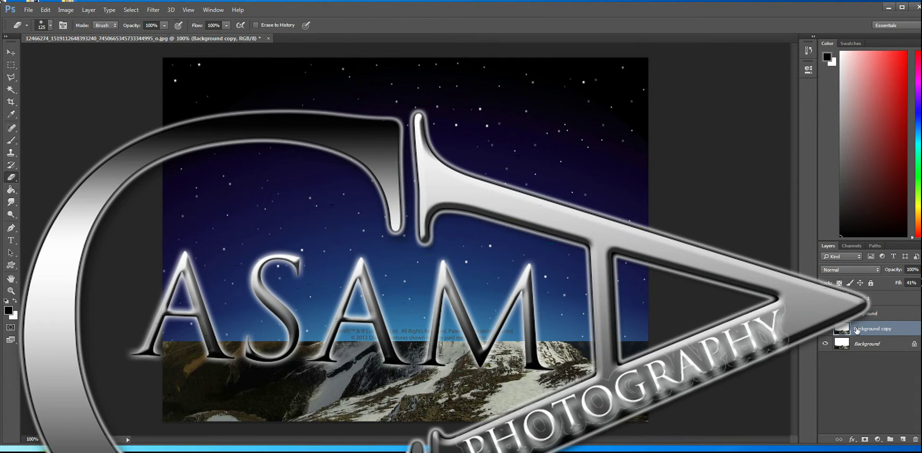
left_click(11, 90)
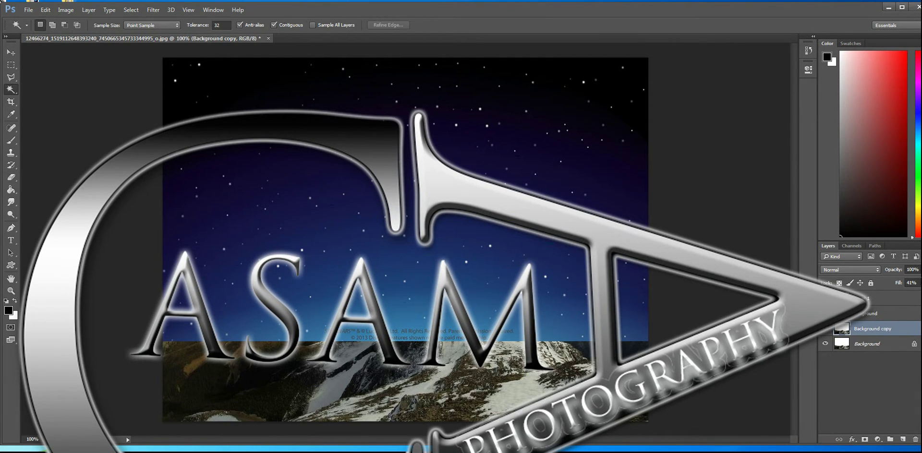
left_click(465, 171)
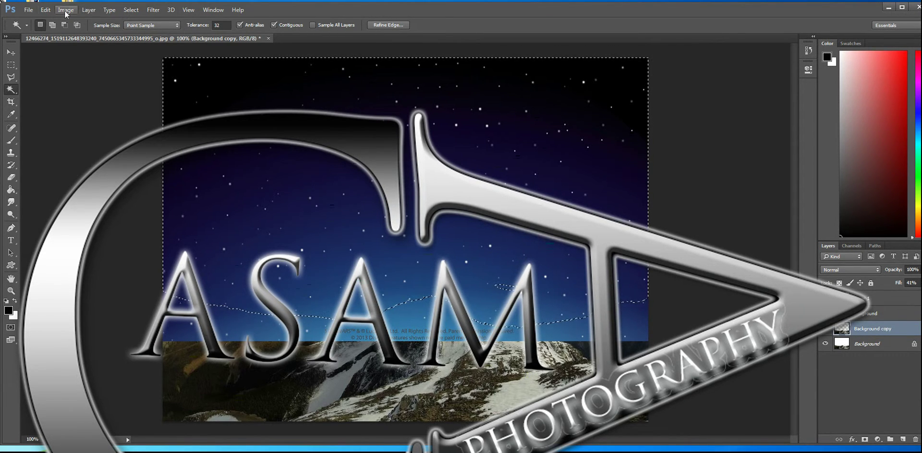
left_click(45, 9)
left_click(84, 109)
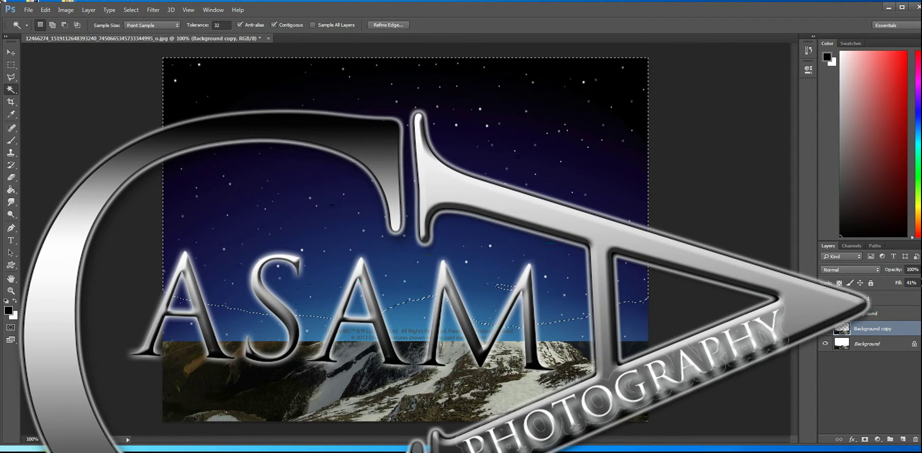
left_click(12, 178)
key("ctrl+d")
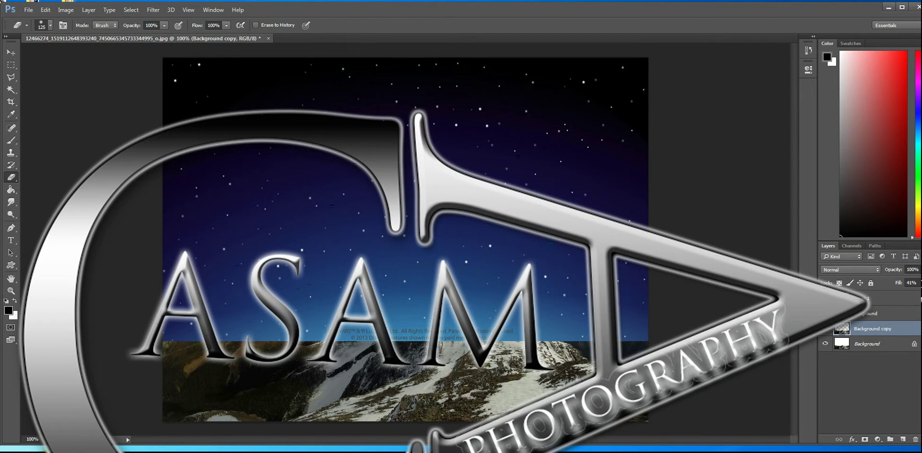
- Move the starry sky layer below Background copy, rasterize it and erase the part covering the mountains
left_click_drag(869, 315, 874, 337)
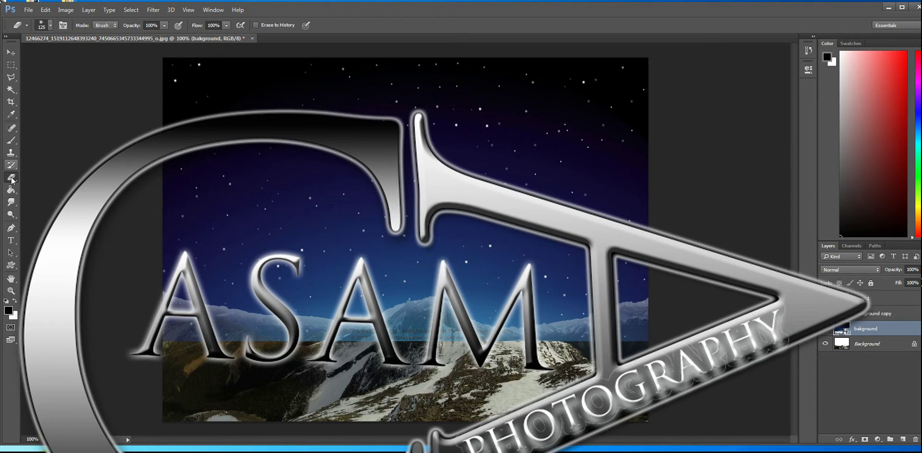
left_click(333, 225)
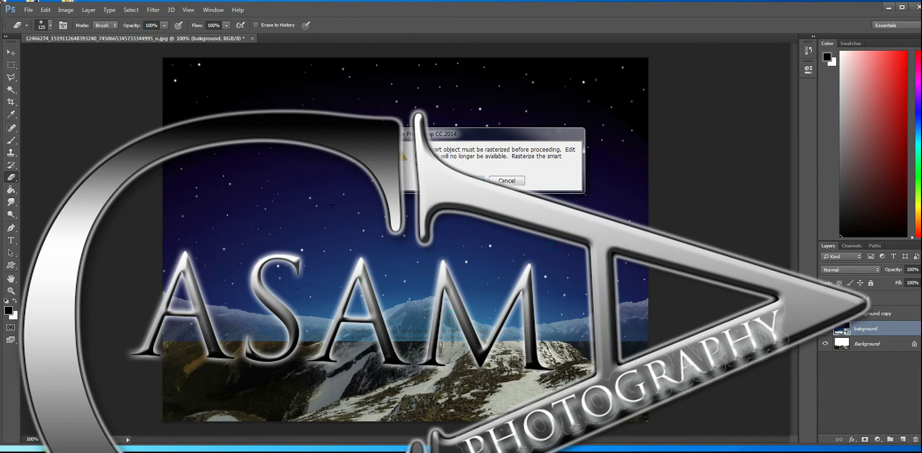
left_click(466, 181)
mouse_move(420, 359)
left_mouse_down()
mouse_move(443, 338)
mouse_move(426, 340)
mouse_move(429, 328)
mouse_move(359, 345)
mouse_move(312, 331)
mouse_move(145, 319)
mouse_move(190, 339)
mouse_move(363, 364)
left_mouse_up()
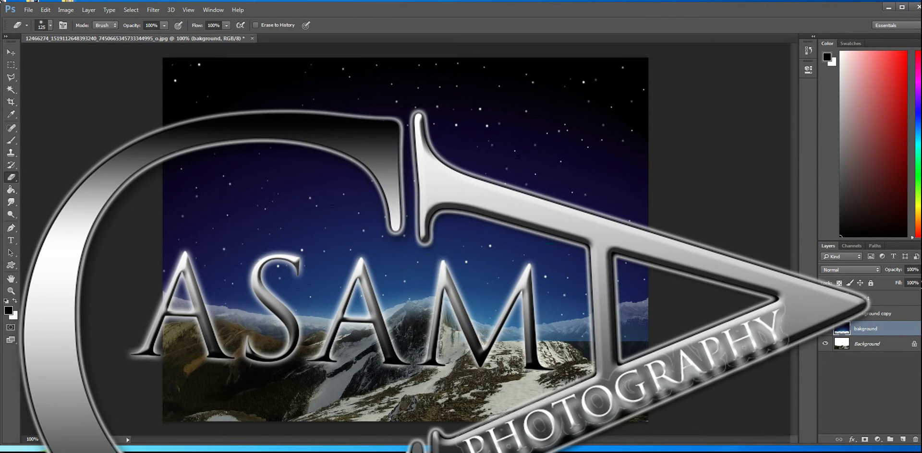
mouse_move(466, 350)
left_mouse_down()
mouse_move(516, 329)
mouse_move(638, 322)
mouse_move(649, 340)
mouse_move(474, 367)
mouse_move(446, 355)
mouse_move(380, 355)
left_mouse_up()
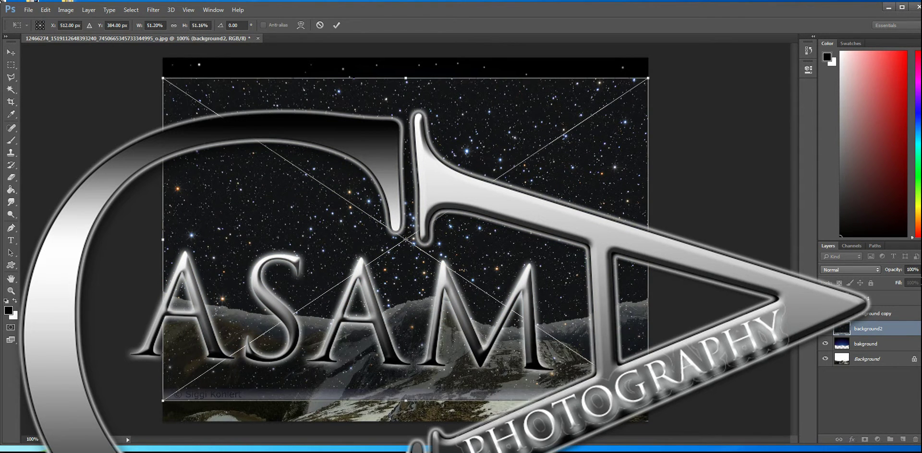
- Align the placed background2 star image with the photo's upper edge and set its opacity to 44%
left_click_drag(427, 162, 428, 141)
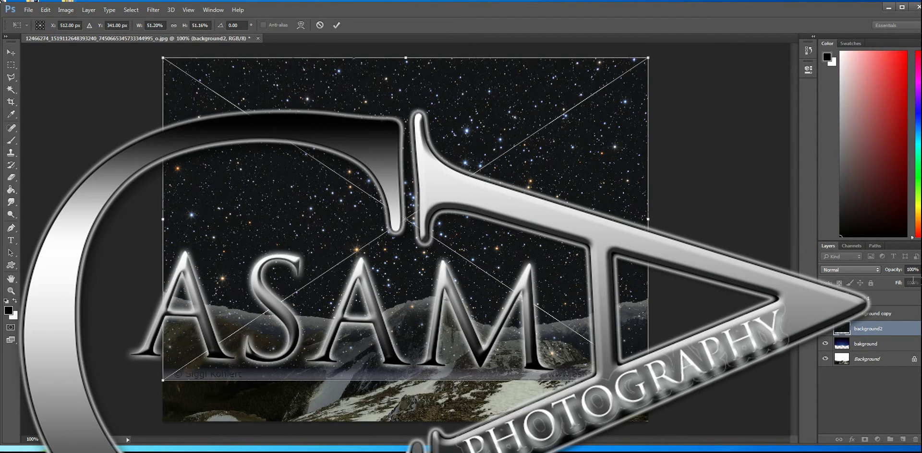
left_click(921, 270)
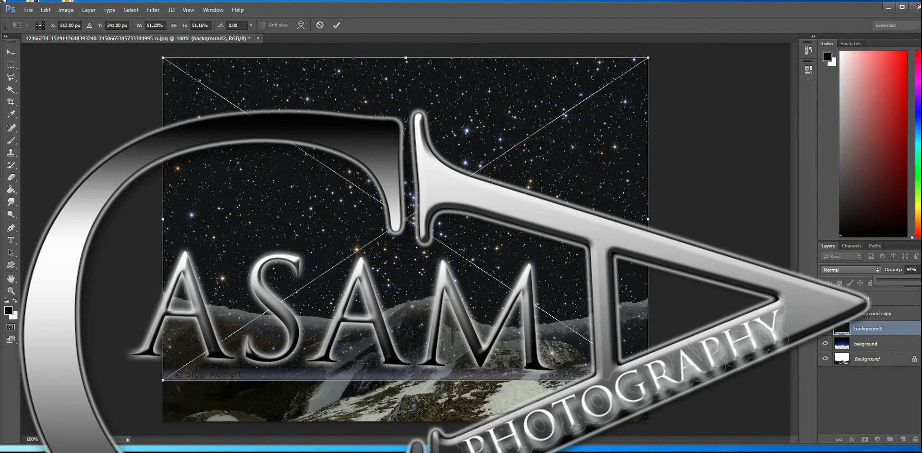
left_click_drag(915, 282, 898, 283)
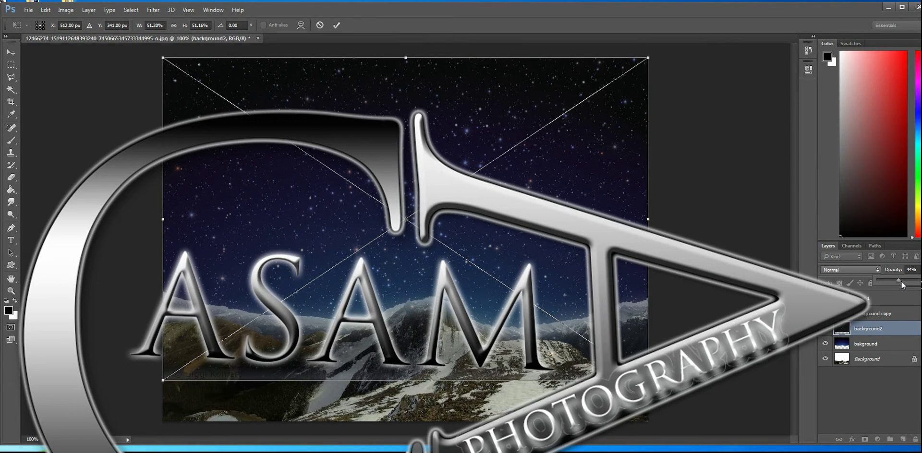
left_click(336, 25)
- Rasterize the background2 layer and erase the part overlapping the mountains
key("e")
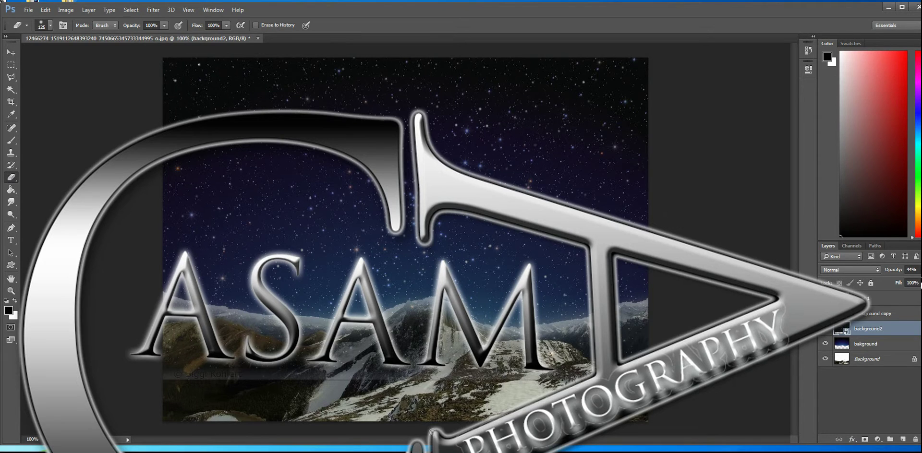
left_click(444, 366)
left_click(475, 179)
mouse_move(548, 352)
left_mouse_down()
mouse_move(404, 374)
mouse_move(191, 375)
mouse_move(165, 340)
mouse_move(170, 326)
mouse_move(365, 334)
mouse_move(408, 325)
mouse_move(511, 344)
mouse_move(572, 341)
mouse_move(653, 312)
mouse_move(574, 345)
mouse_move(649, 339)
left_mouse_up()
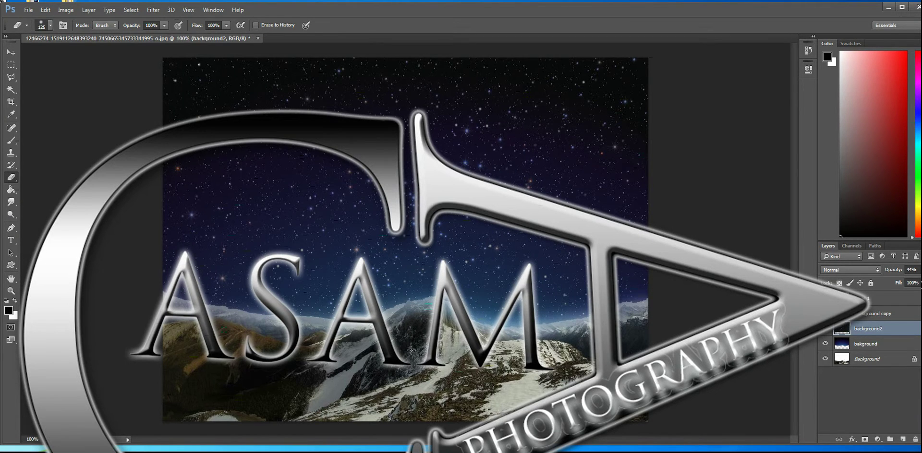
mouse_move(411, 351)
left_mouse_down()
mouse_move(640, 350)
mouse_move(472, 359)
mouse_move(306, 337)
left_mouse_up()
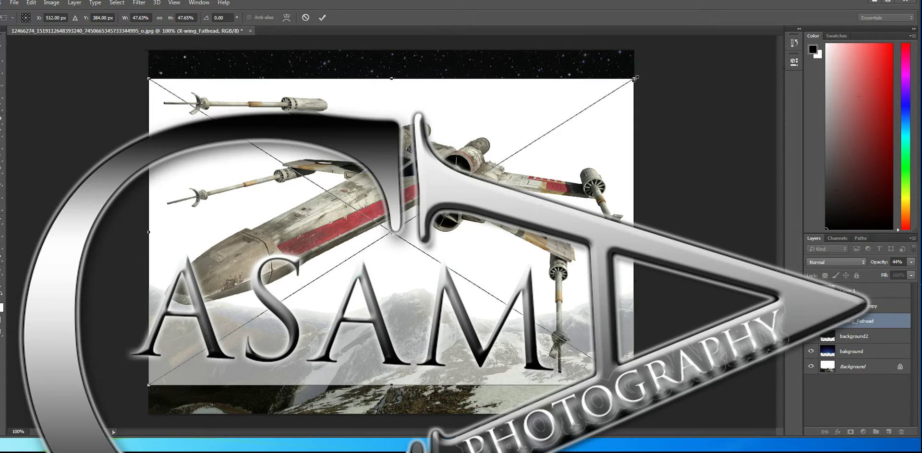
- Scale the X-wing_Fathead image to about 6% and place it in the upper right part of the starry sky
left_click_drag(633, 81, 478, 177)
left_click_drag(380, 216, 532, 95)
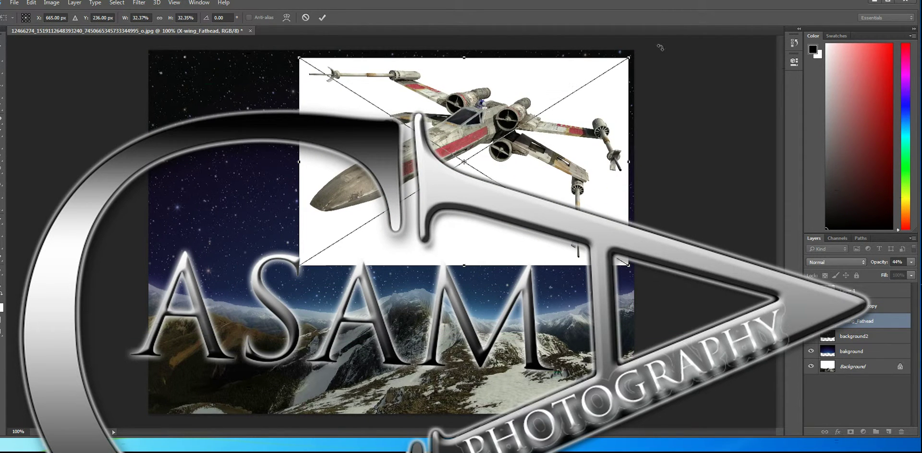
left_click_drag(630, 55, 451, 155)
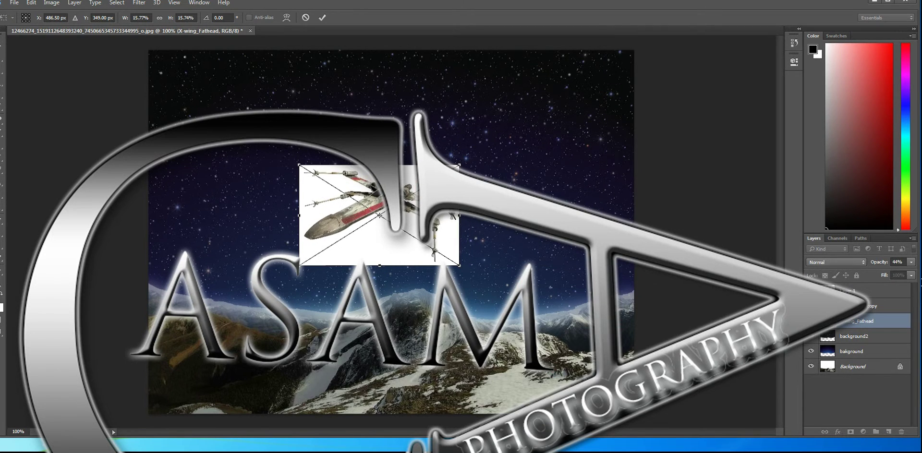
left_click_drag(417, 197, 572, 143)
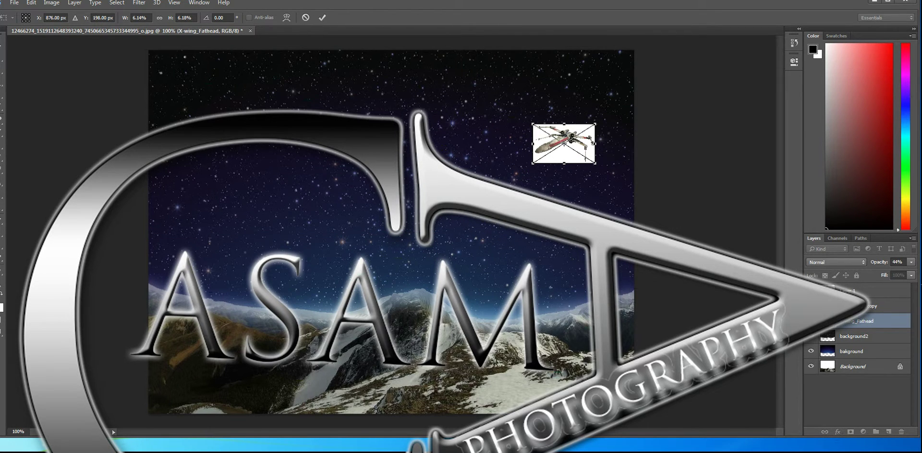
left_click(322, 19)
- Set the X-wing layer's opacity and fill to 100%
key("e")
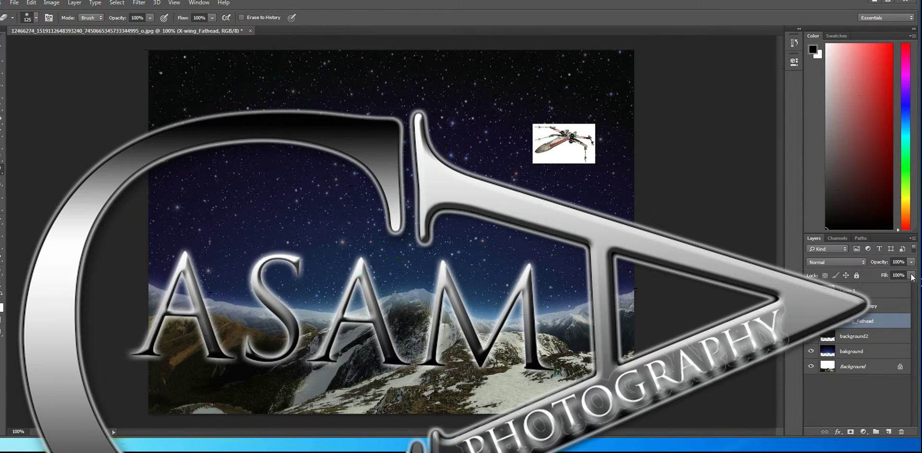
left_click(911, 275)
left_click_drag(883, 287, 914, 274)
left_click(912, 262)
- Rasterize the X-wing layer and delete its white background with the Magic Wand at tolerance 32, leaving nothing selected
left_click(446, 144)
left_click(466, 180)
key("w")
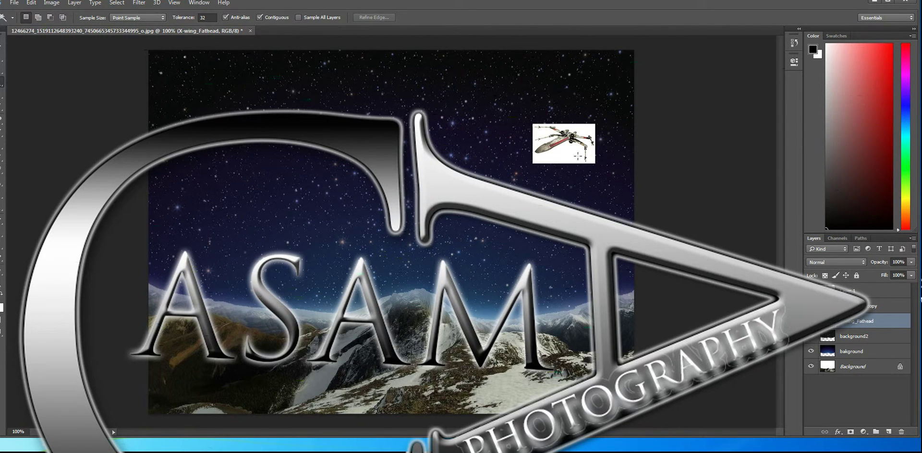
left_click(578, 158)
key("Delete")
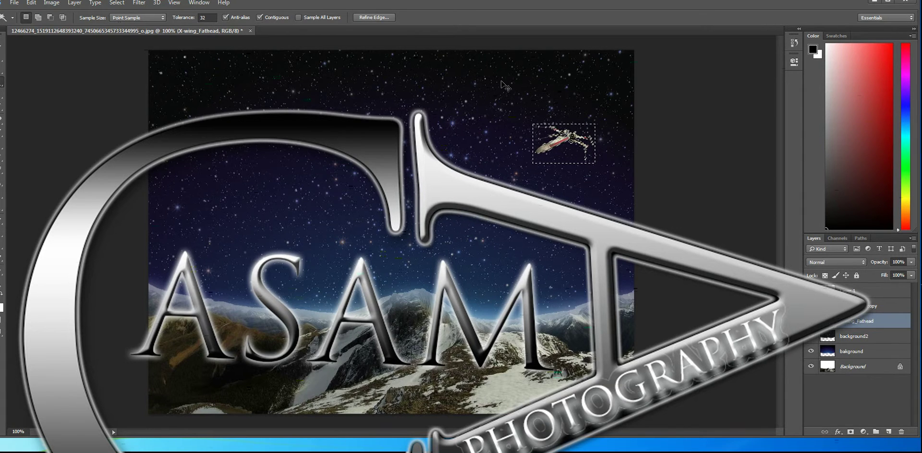
key("ctrl+d")
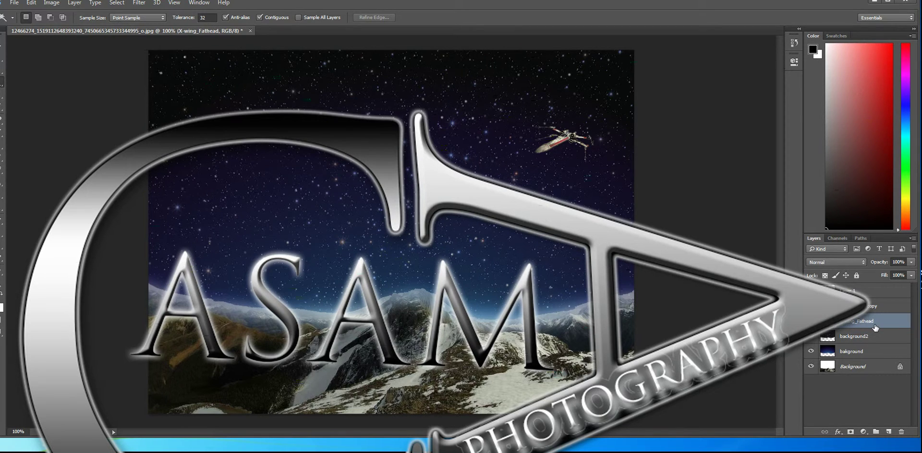
- Duplicate the X-wing layer and place the copy just below the original, enlarged to about 117% width and 123% height
key("ctrl+j")
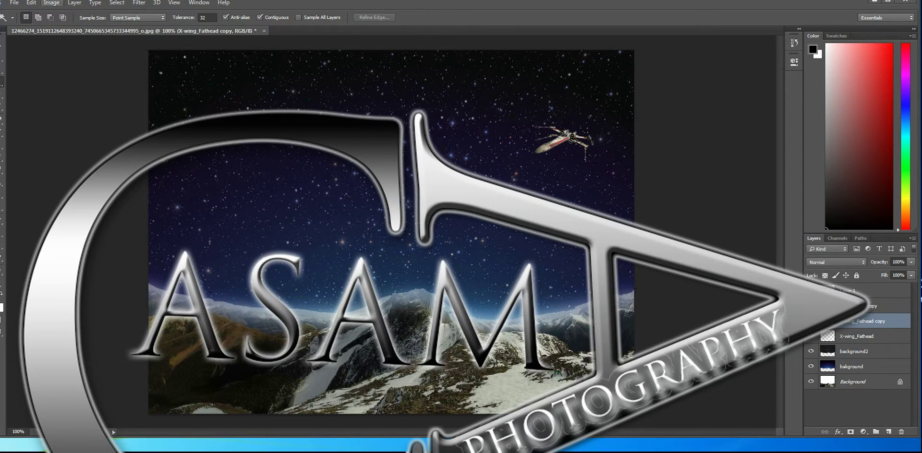
key("v")
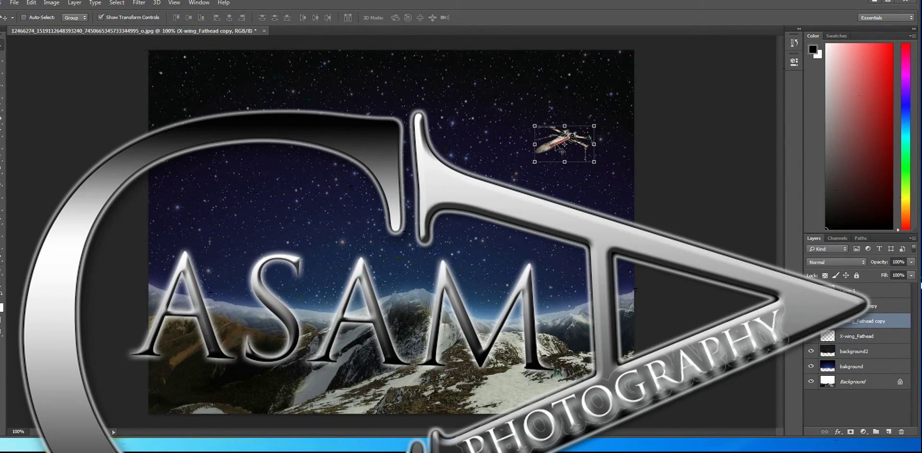
left_click_drag(557, 154, 570, 183)
left_click_drag(608, 162, 617, 153)
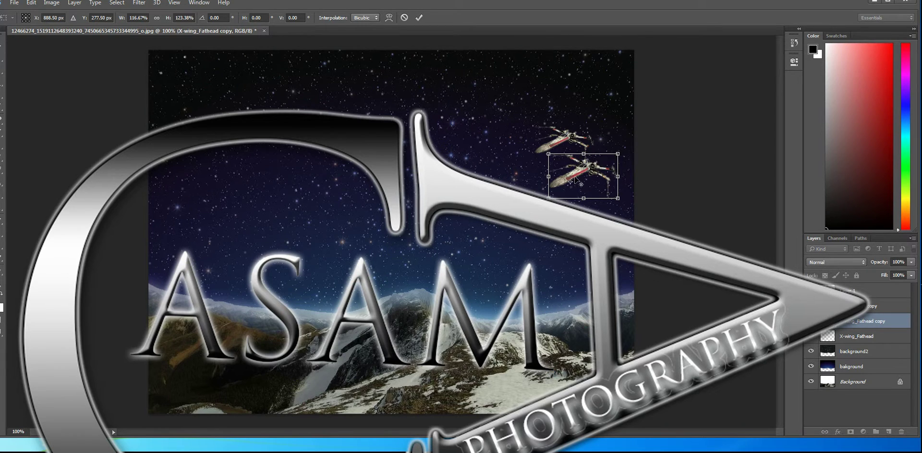
left_click_drag(579, 174, 566, 182)
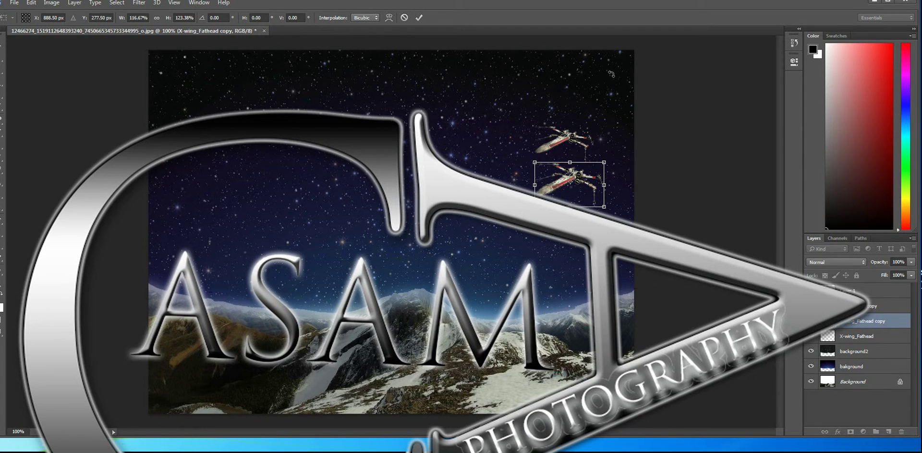
left_click(420, 18)
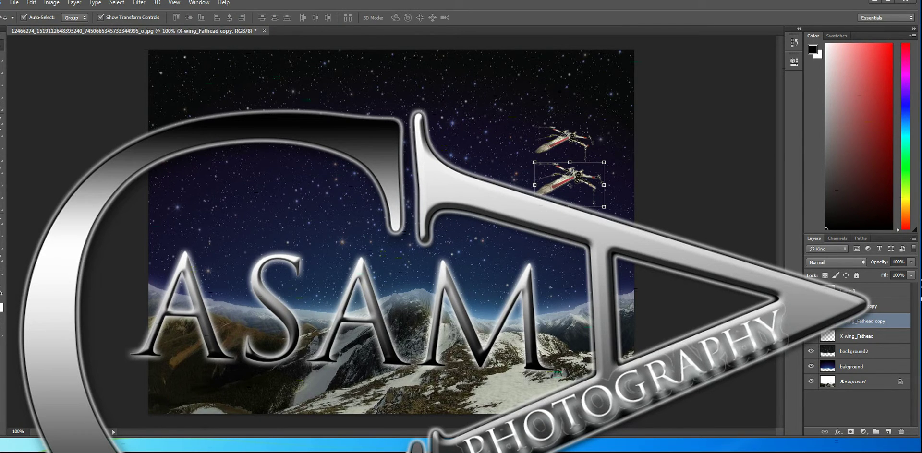
- Duplicate the second X-wing and place the copy below and left of it, enlarged to about 154% width and 163% height
key("ctrl+j")
left_click_drag(575, 182, 554, 218)
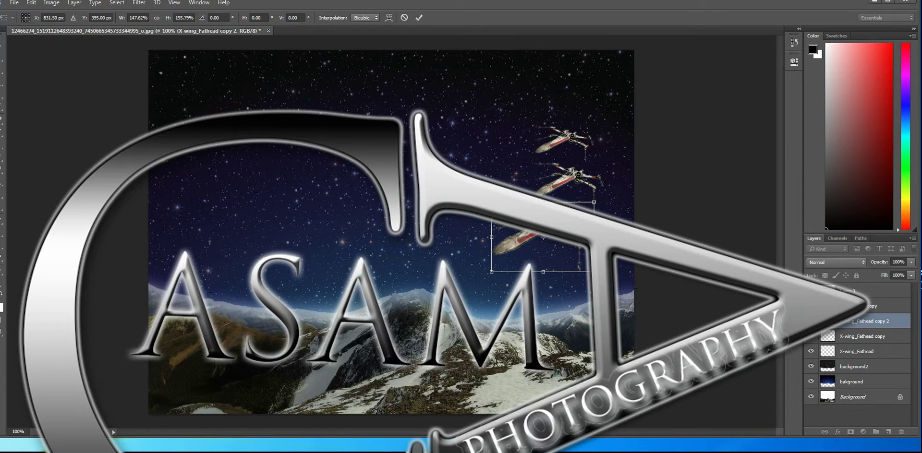
key("ctrl+z")
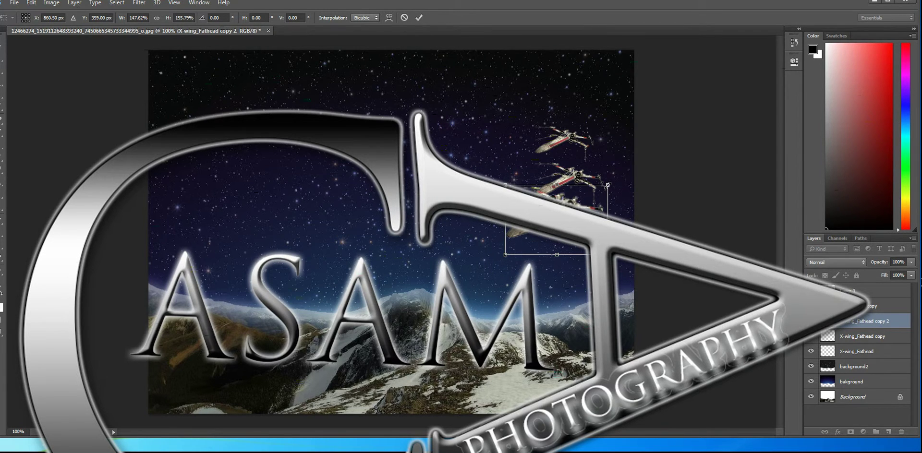
left_click_drag(608, 185, 613, 182)
left_click_drag(575, 208, 561, 234)
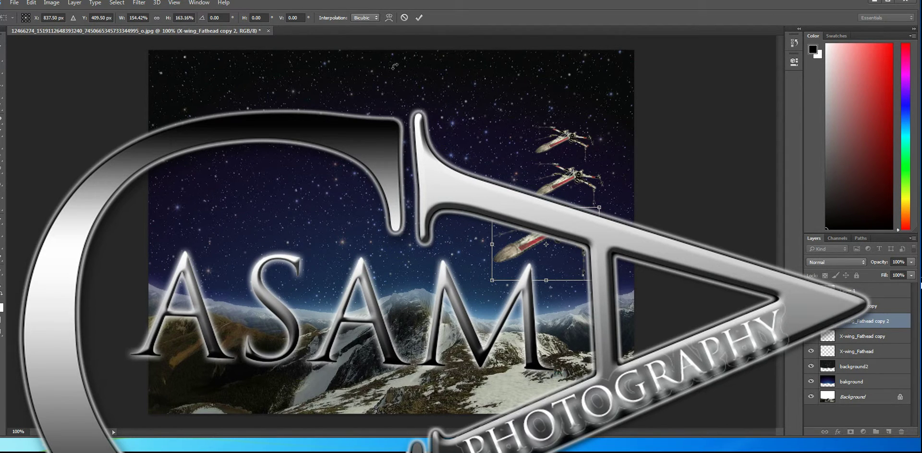
left_click(419, 17)
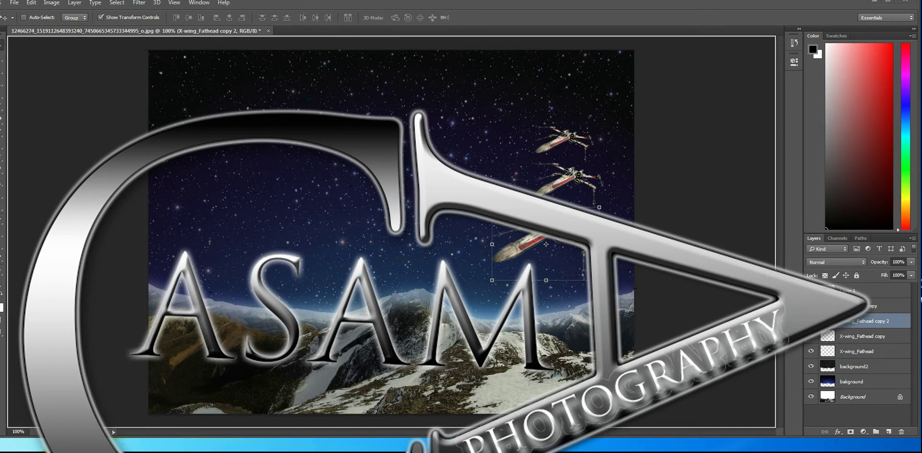
- Place the TIE fighter image in the document, scaled down to a small ship just above the uppermost X-wing
left_click_drag(516, 88, 498, 133)
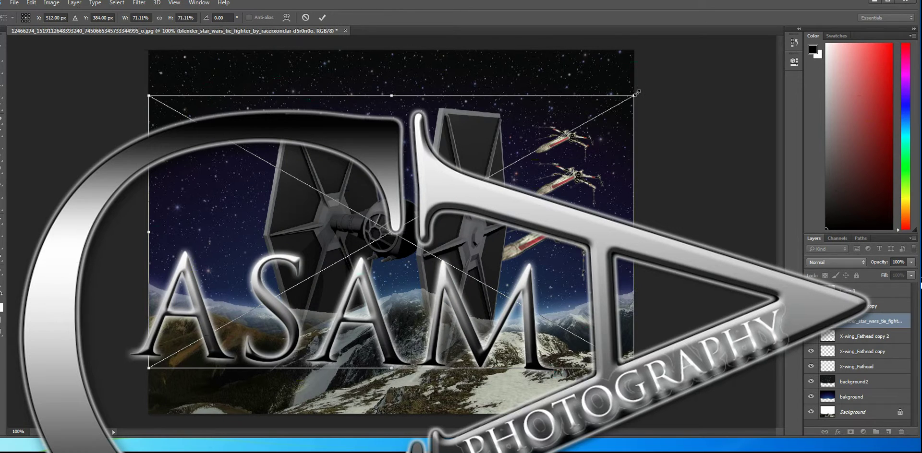
left_click_drag(638, 93, 316, 274)
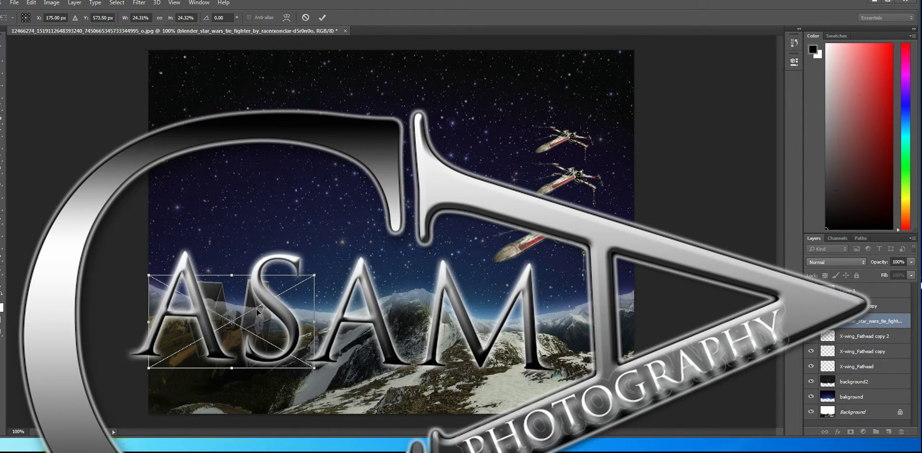
left_click_drag(258, 313, 528, 103)
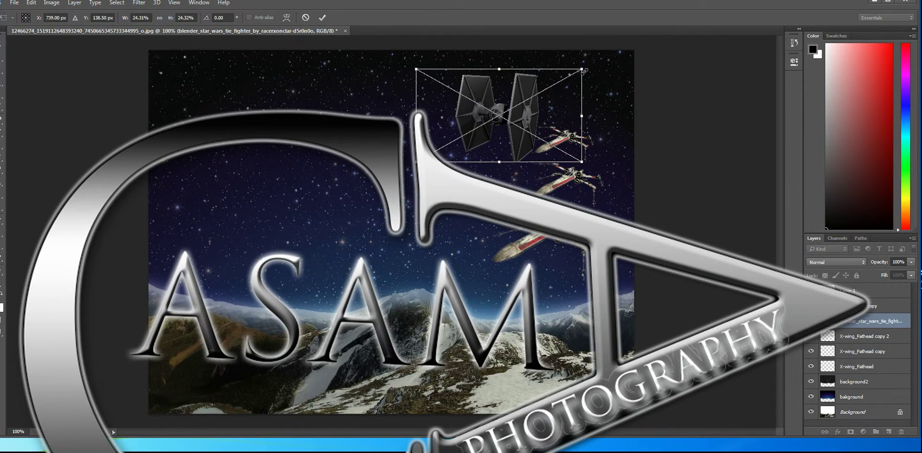
left_click_drag(583, 71, 519, 104)
left_click_drag(488, 131, 559, 103)
left_click(322, 18)
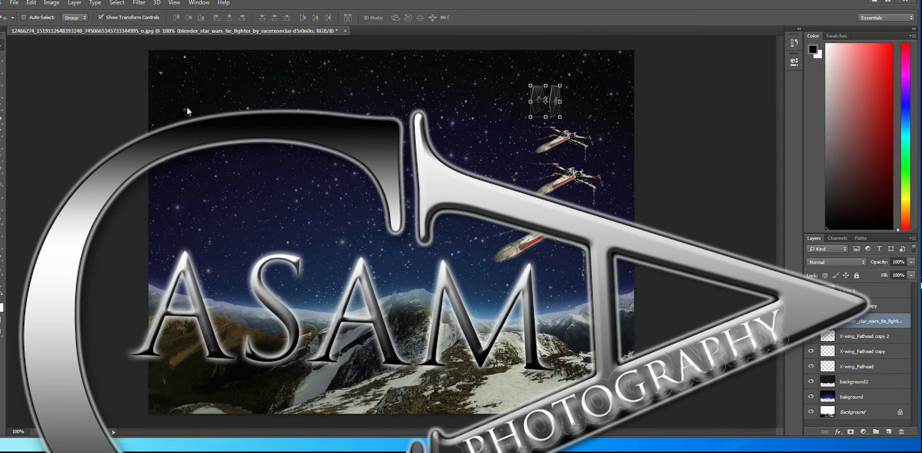
- Place the Snowspeeder image in the document, scaled down to about 19%, over the sky to the left of the X-wings
key("ctrl+t")
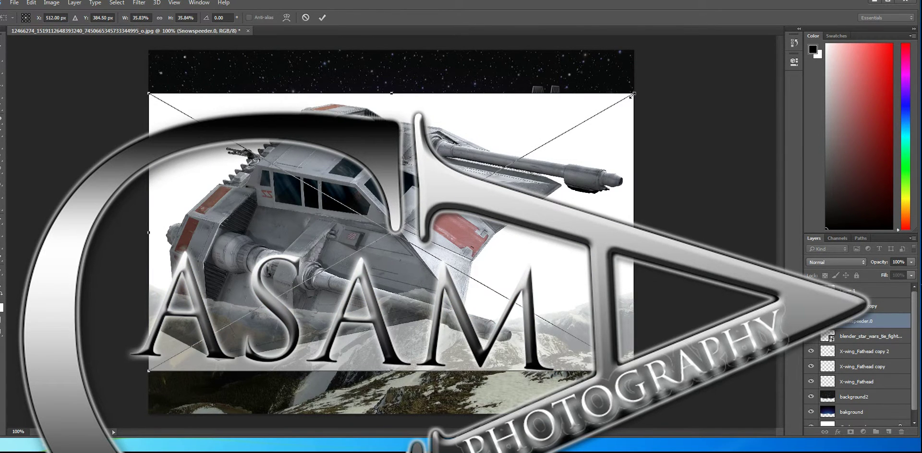
left_click_drag(634, 93, 408, 222)
left_click_drag(264, 275, 214, 104)
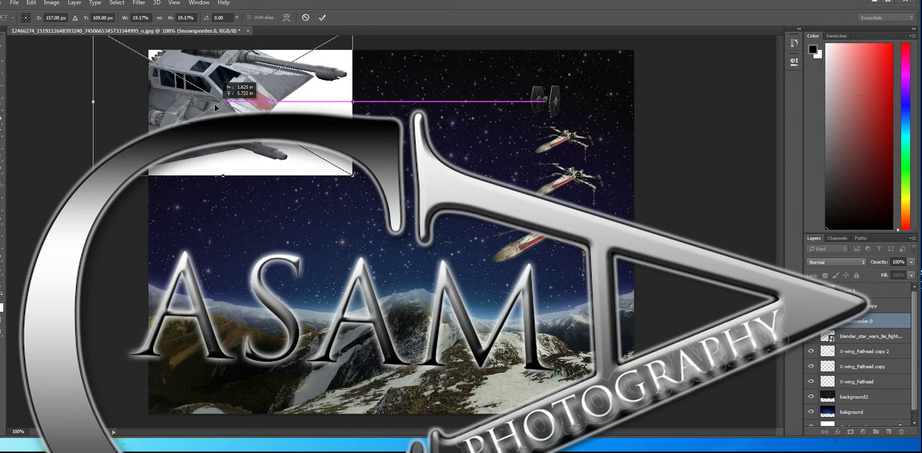
left_click_drag(271, 144, 398, 228)
left_click(323, 19)
- Try to delete the snowspeeder's white background after selecting it with the Magic Wand at tolerance 32
left_click(2, 82)
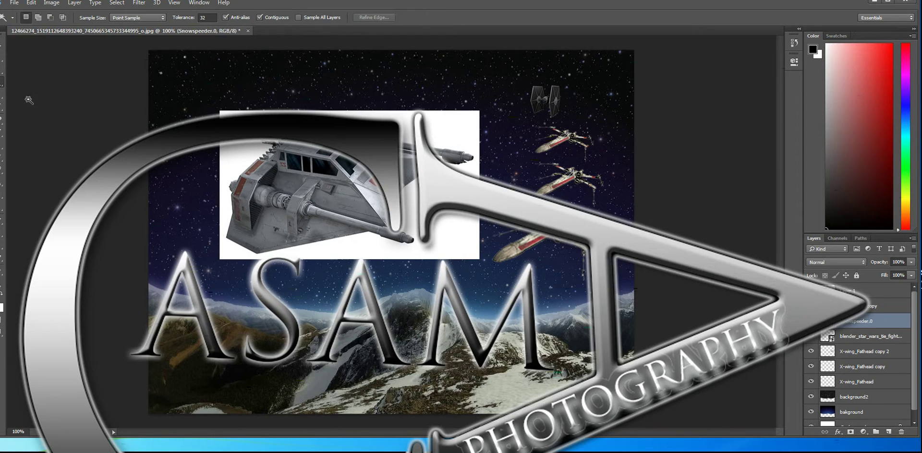
left_click(246, 156)
key("Delete")
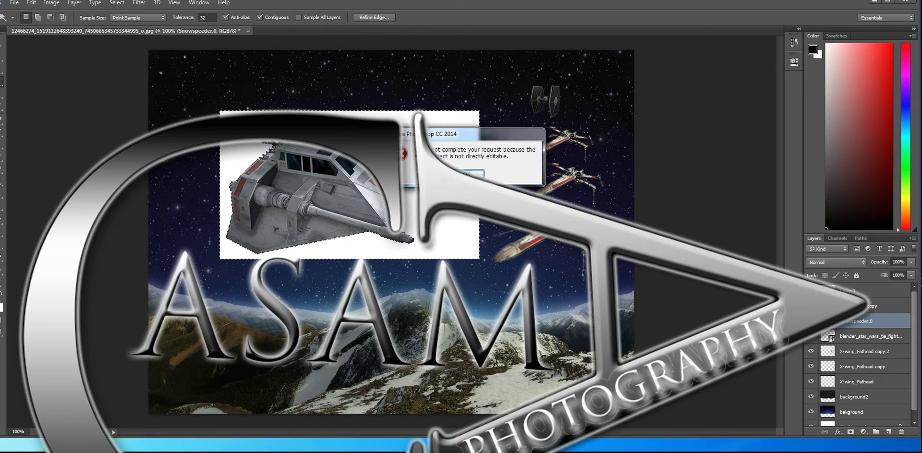
left_click(479, 176)
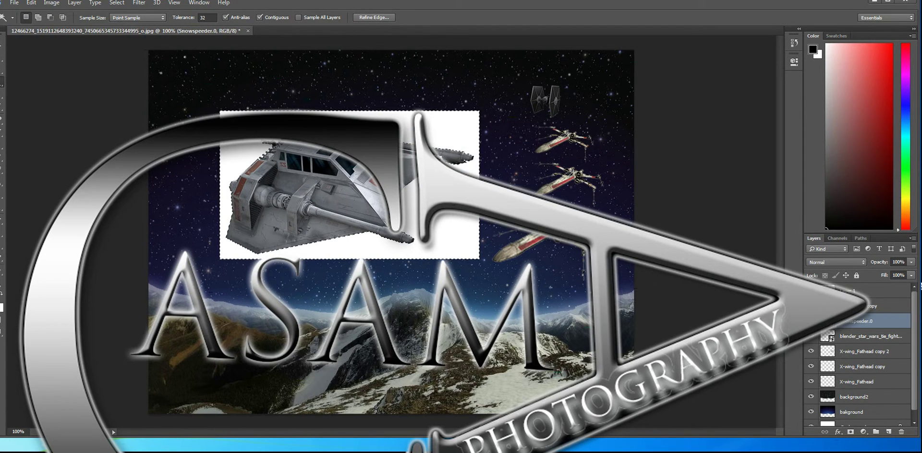
left_click(31, 2)
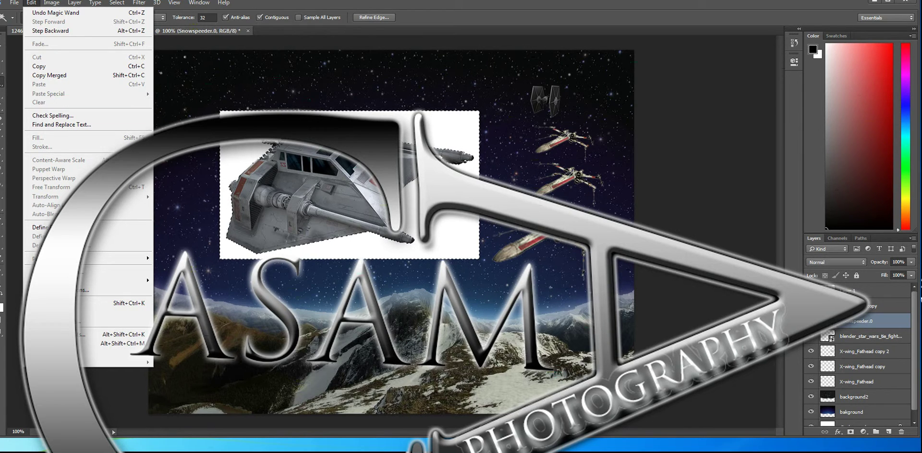
left_click(313, 55)
key("ctrl+d")
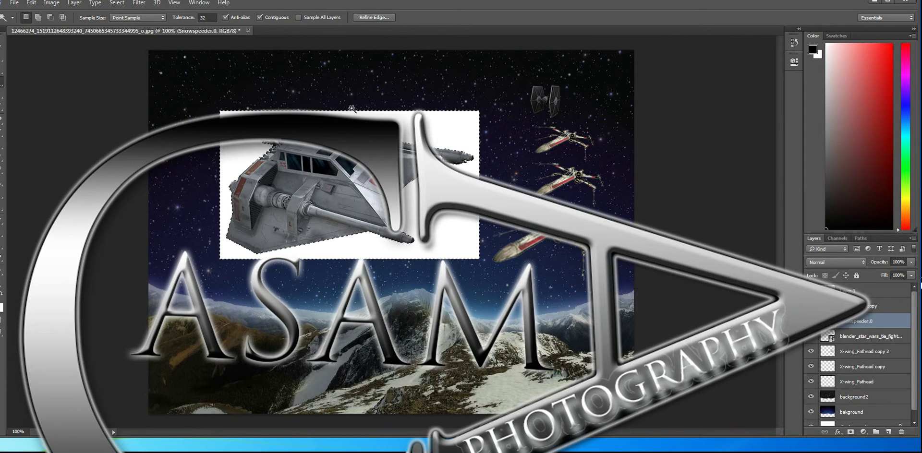
- Convert the Snowspeeder layer to a smart object
left_click(34, 4)
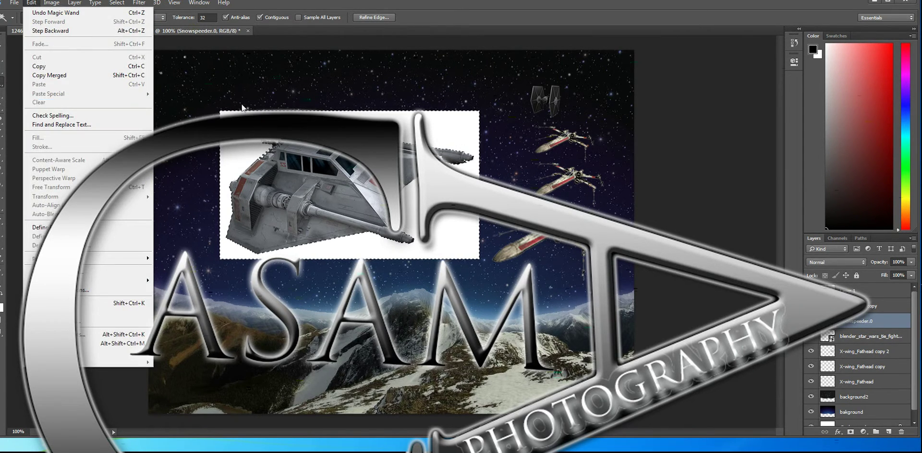
left_click(883, 326)
right_click(884, 322)
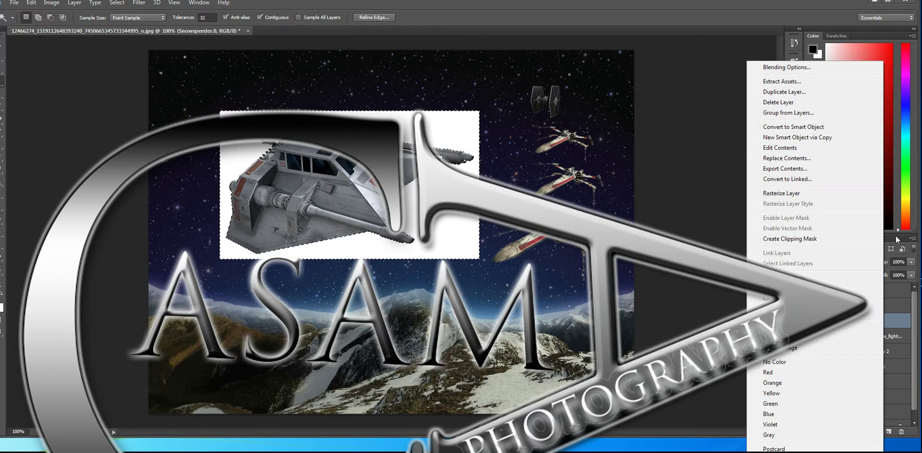
left_click(790, 128)
left_click(31, 2)
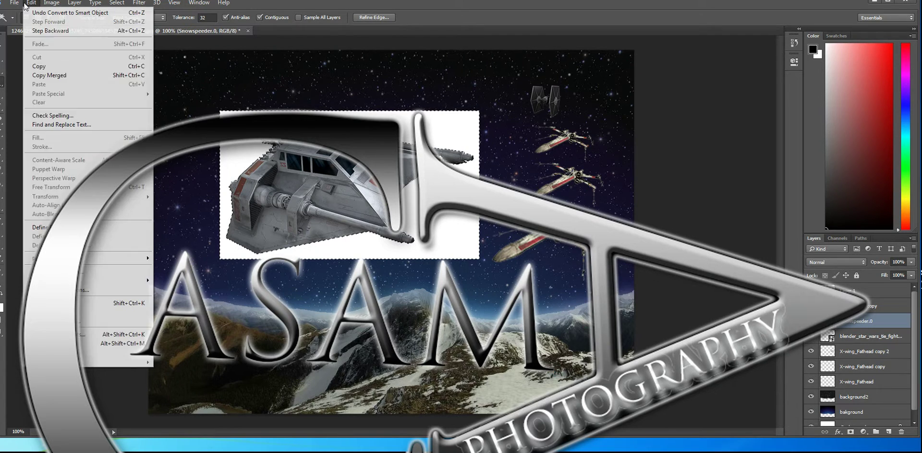
left_click(434, 137)
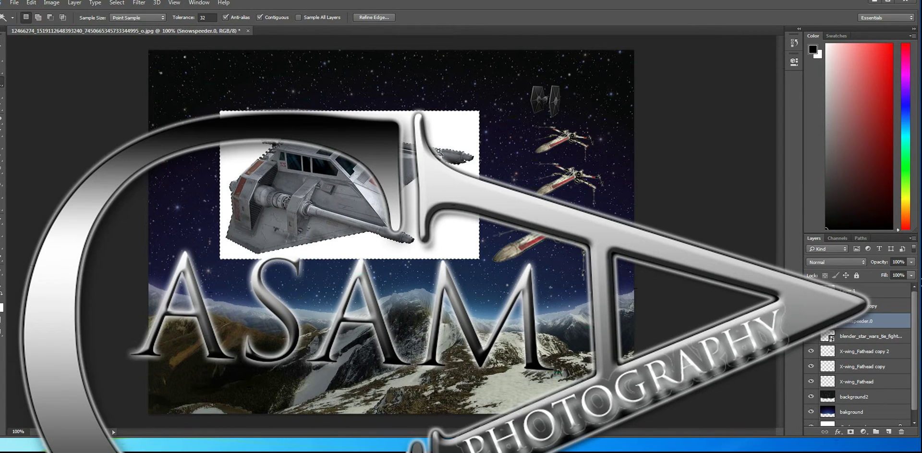
- Reselect the snowspeeder's white background with the Magic Wand at tolerance 32 and try again to delete it
left_click(434, 137)
key("Delete")
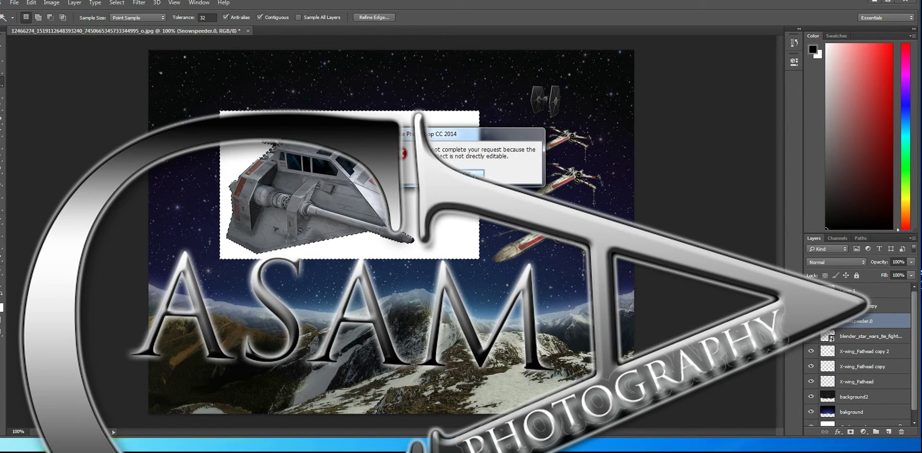
left_click(474, 175)
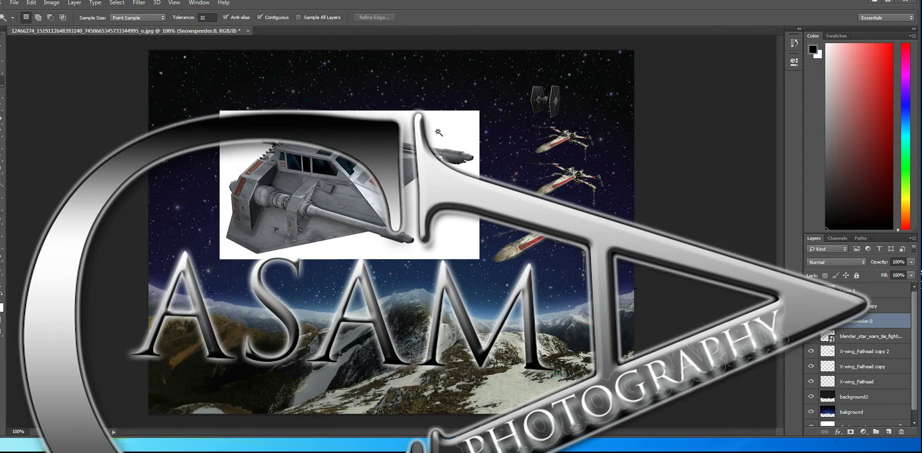
key("Delete")
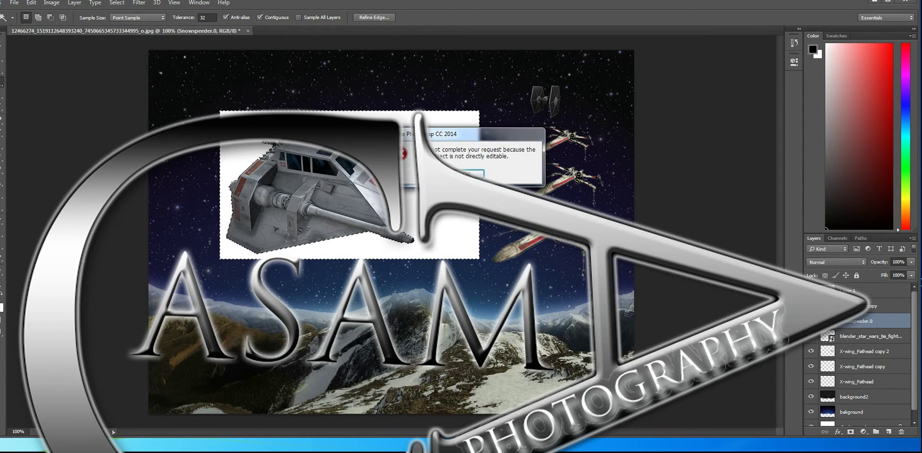
left_click(474, 175)
- Check the file properties of the source Snowspeeder image
right_click(884, 329)
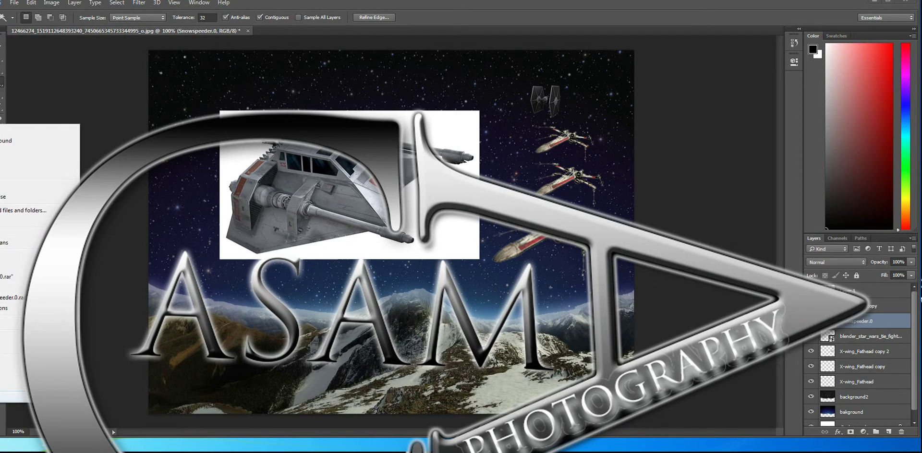
left_click(10, 396)
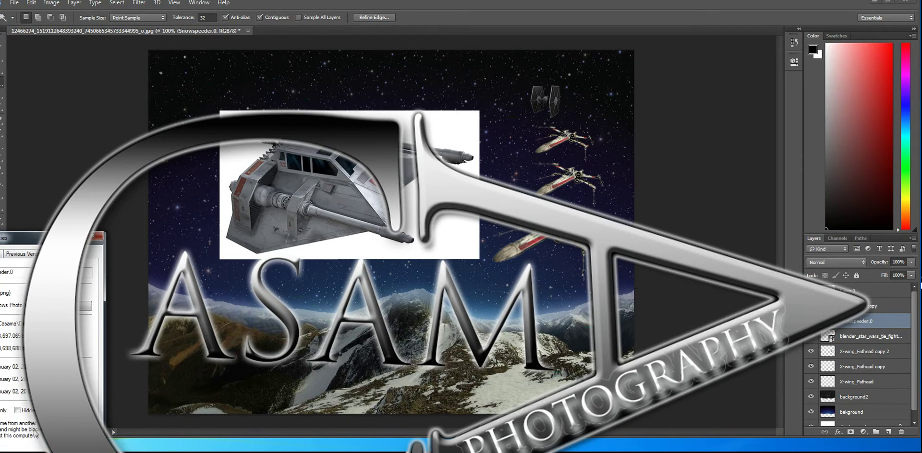
left_click(98, 237)
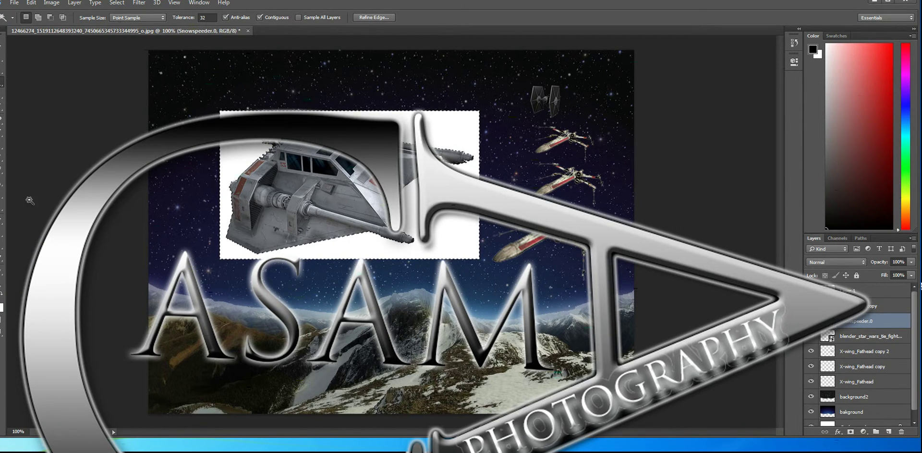
- Rasterize the Snowspeeder layer and erase its selected white background with the Eraser at size 125, leaving nothing selected
left_click(1, 169)
left_click(265, 96)
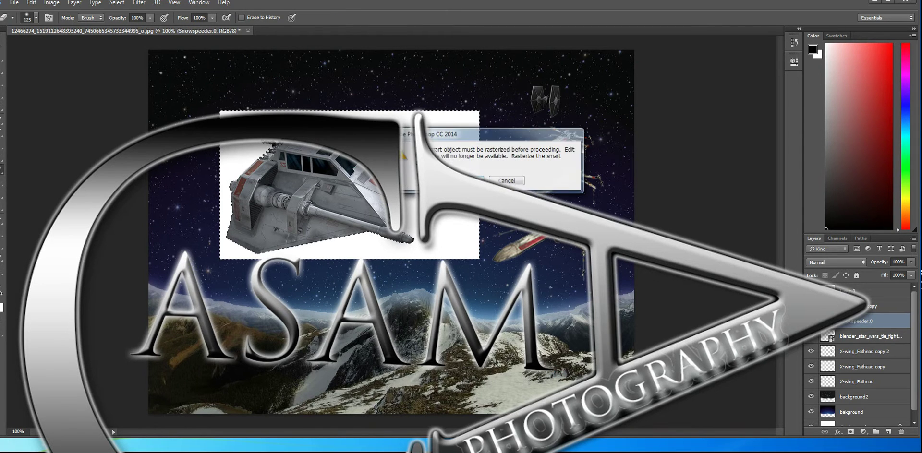
key("Return")
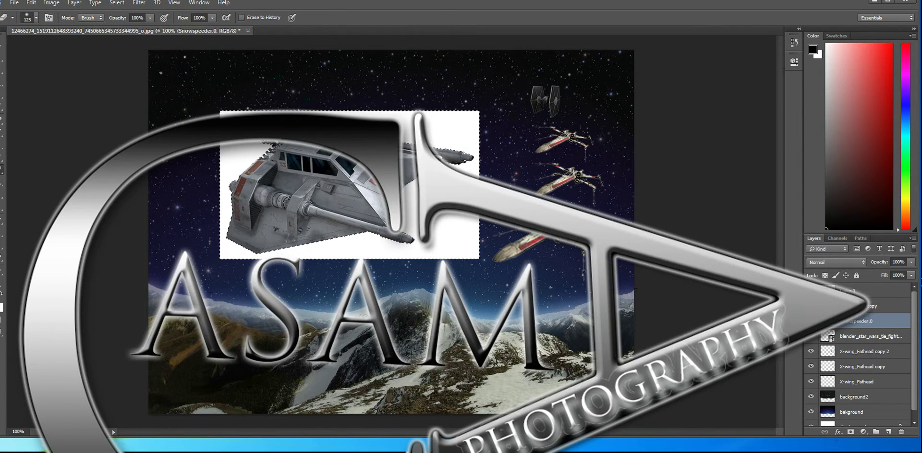
left_click_drag(265, 95, 228, 150)
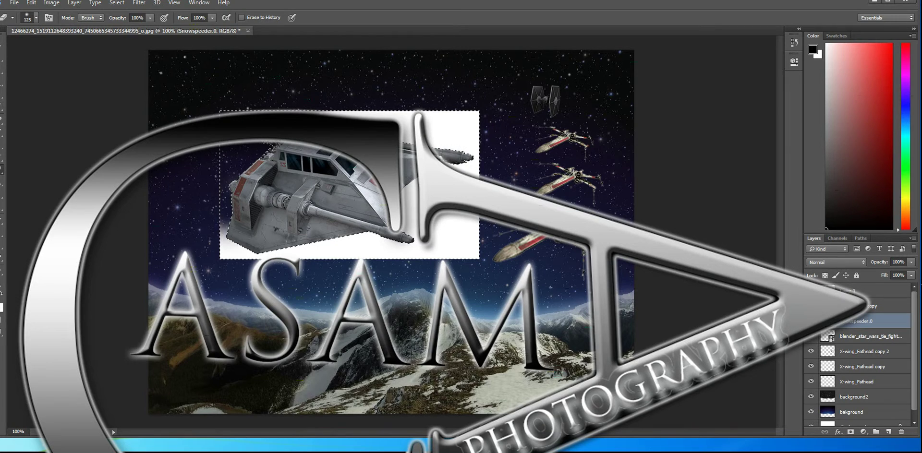
mouse_move(217, 214)
left_mouse_down()
mouse_move(247, 262)
mouse_move(454, 245)
mouse_move(423, 214)
mouse_move(433, 190)
mouse_move(478, 195)
mouse_move(427, 83)
mouse_move(344, 96)
mouse_move(408, 117)
left_mouse_up()
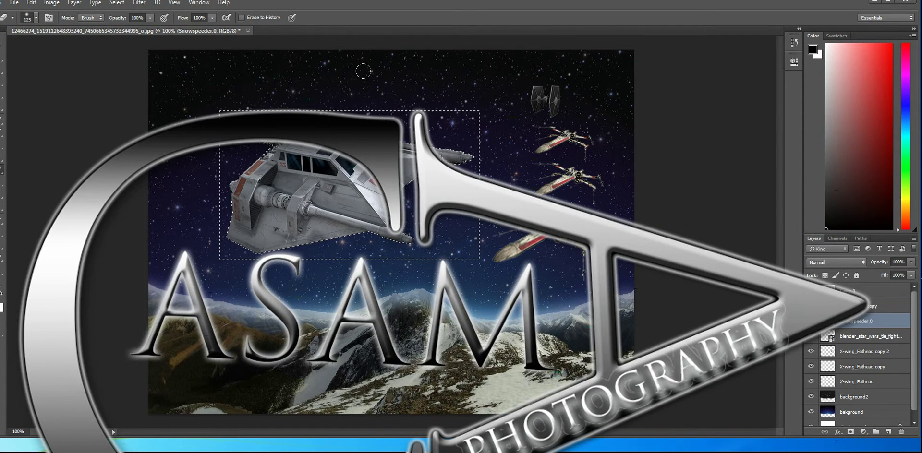
key("ctrl+d")
- Scale the snowspeeder to about 82% and place it in the picture's upper-left corner, partly beyond the canvas edge
key("v")
mouse_move(310, 168)
left_mouse_down()
mouse_move(269, 126)
mouse_move(199, 90)
left_mouse_up()
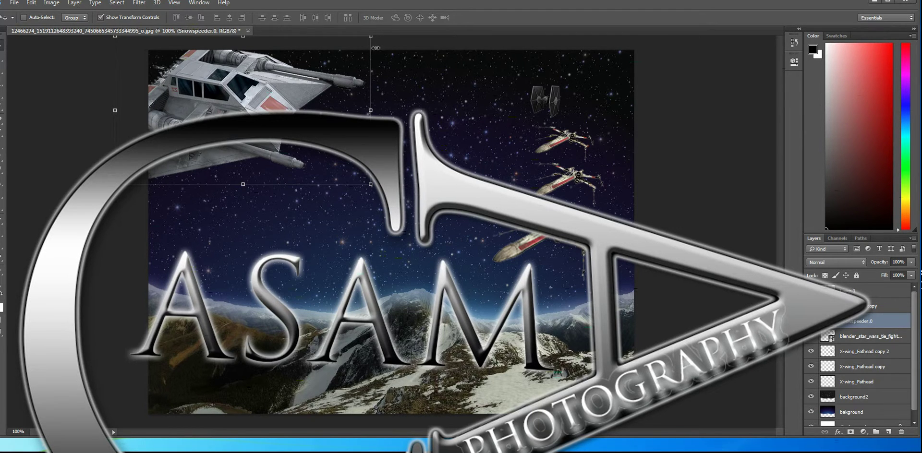
left_click_drag(370, 37, 325, 63)
left_click_drag(216, 119, 211, 95)
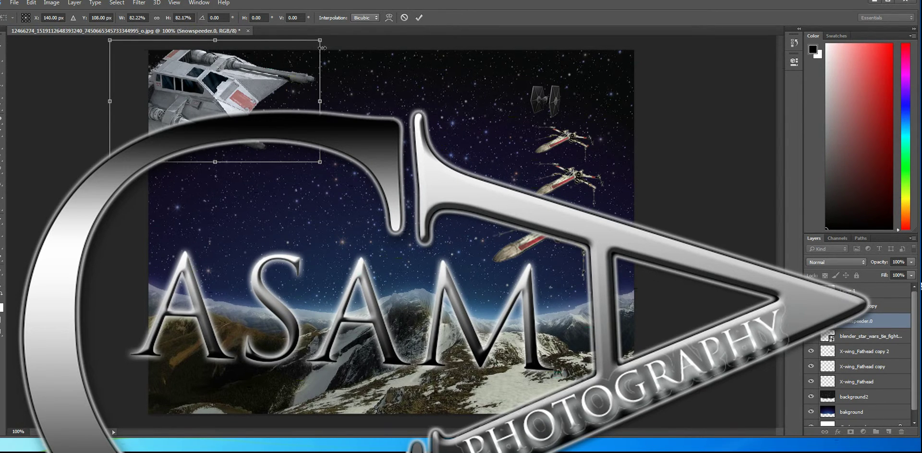
left_click(419, 17)
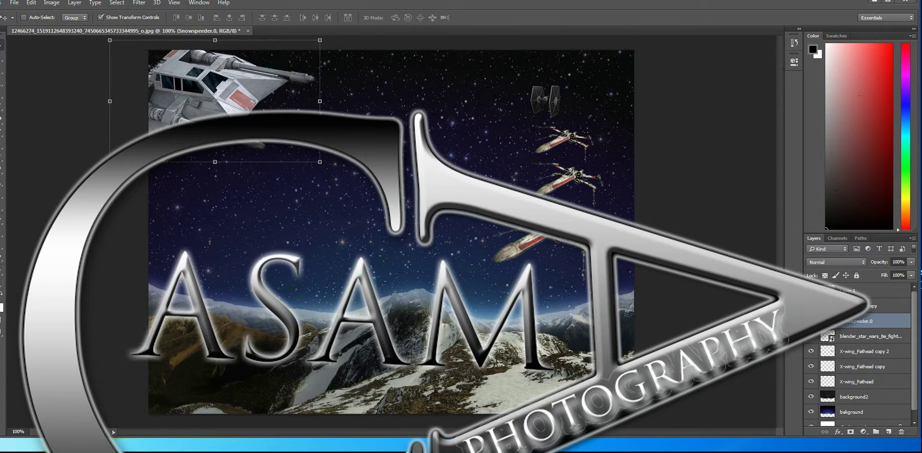
- Place the Star_Destroyer image in the document and select its white background with the Magic Wand at tolerance 32
left_click_drag(12, 447, 432, 144)
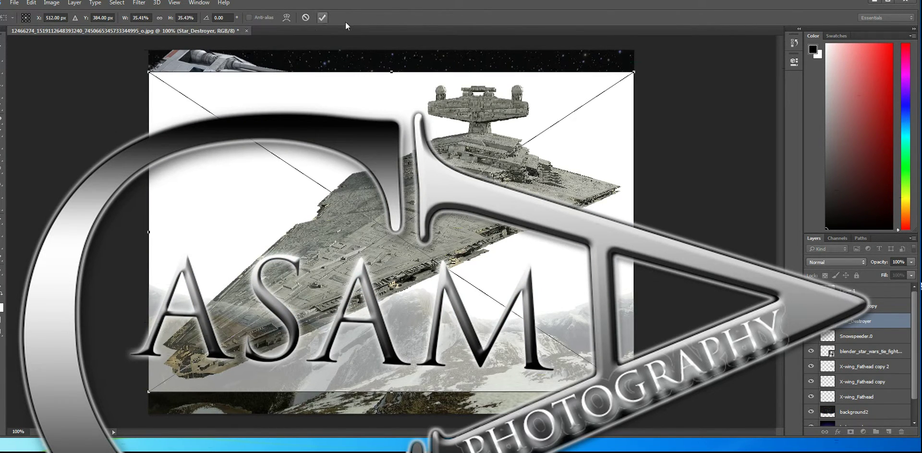
left_click(322, 17)
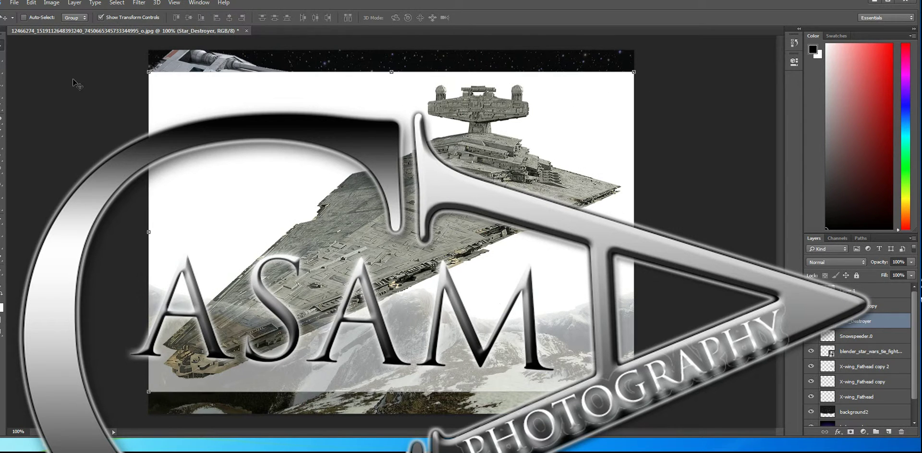
left_click(2, 84)
left_click(253, 175)
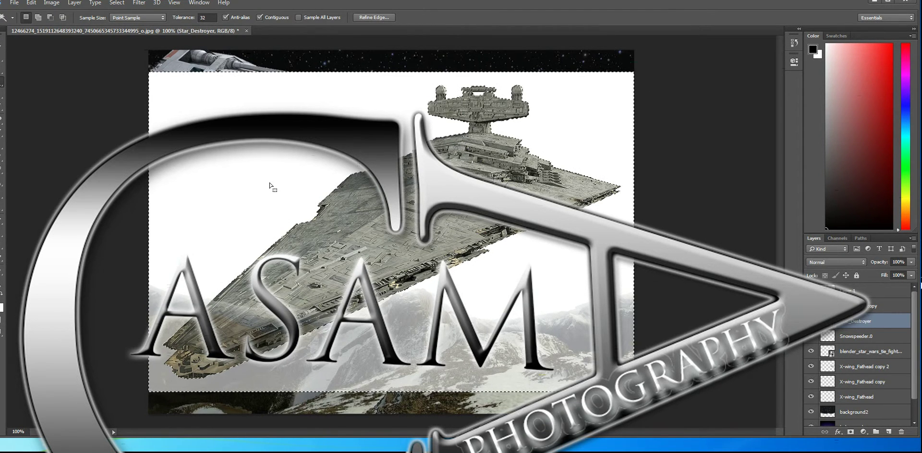
key("Delete")
left_click(467, 174)
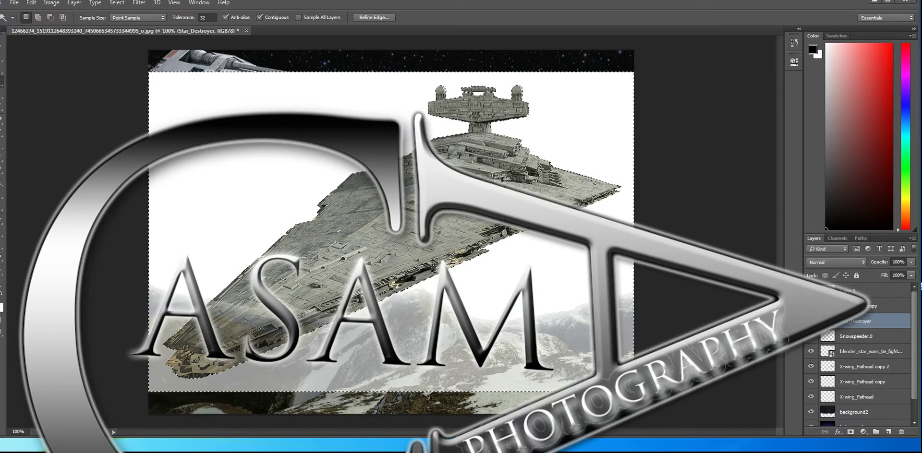
- Rasterize the Star Destroyer layer and delete its selected white background
left_click(1, 170)
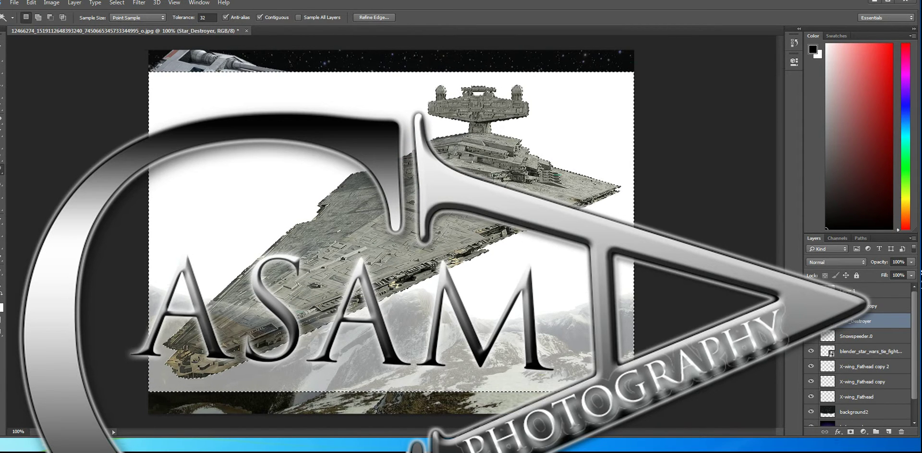
left_click(260, 198)
left_click(466, 181)
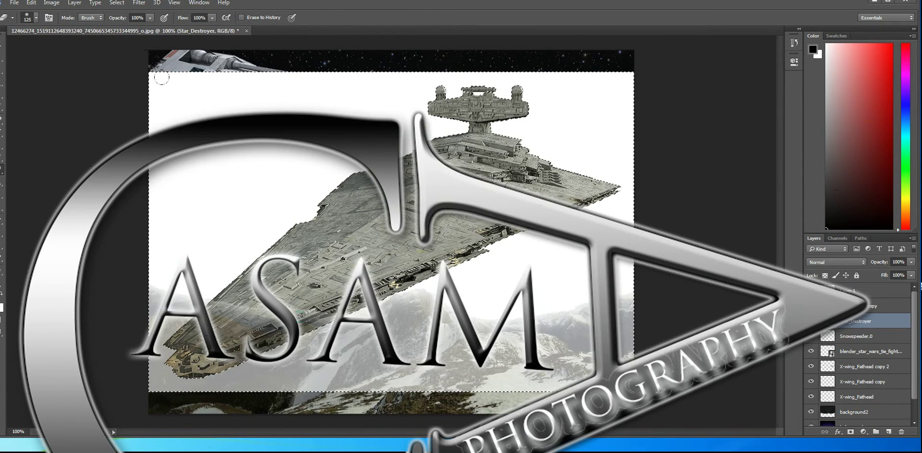
key("Delete")
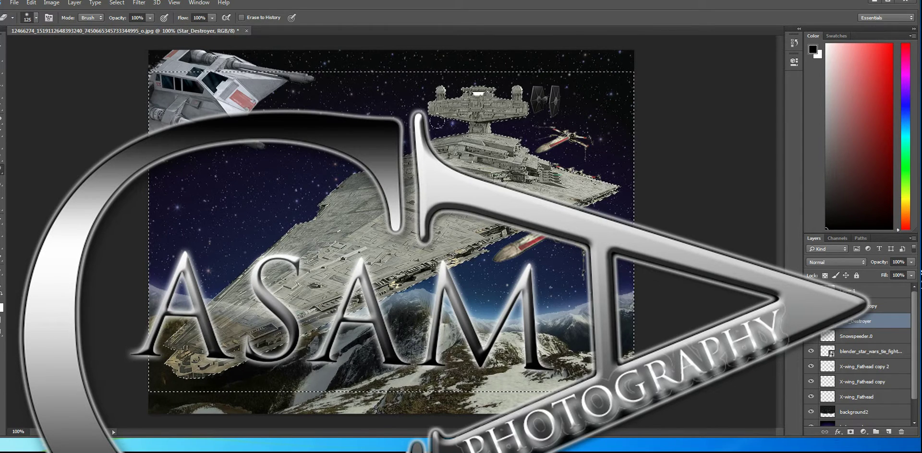
- Delete the leftover white patch in the Star Destroyer's bridge tower with the Magic Wand, leaving nothing selected
left_click(1, 83)
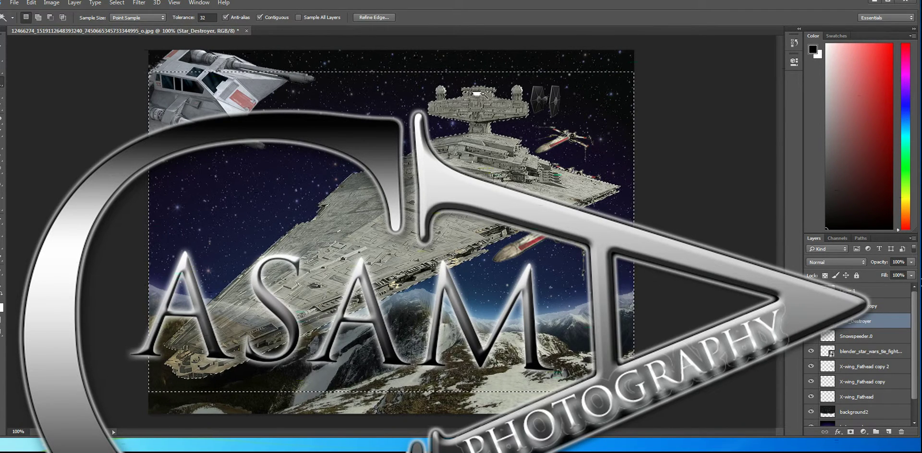
left_click(480, 94)
key("Delete")
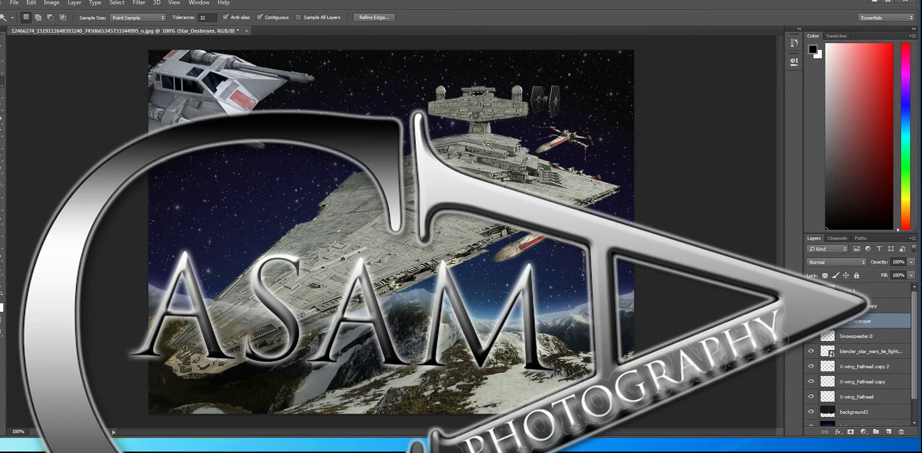
key("ctrl+d")
- Scale the Star Destroyer to about 55% width and 53% height and place it in the picture's upper-right corner, partly beyond the upper edge
left_click(1, 48)
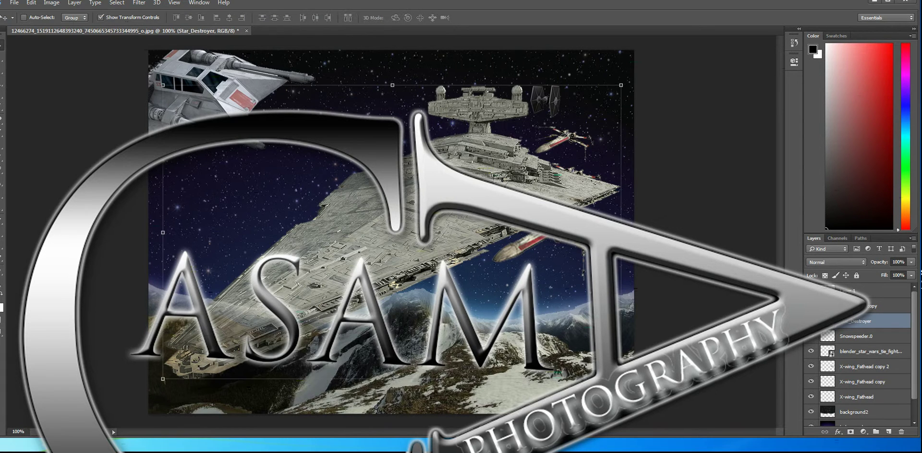
left_click_drag(621, 85, 380, 240)
left_click_drag(311, 301, 458, 110)
left_click_drag(522, 57, 436, 245)
left_click_drag(473, 207, 497, 192)
left_click_drag(444, 229, 423, 229)
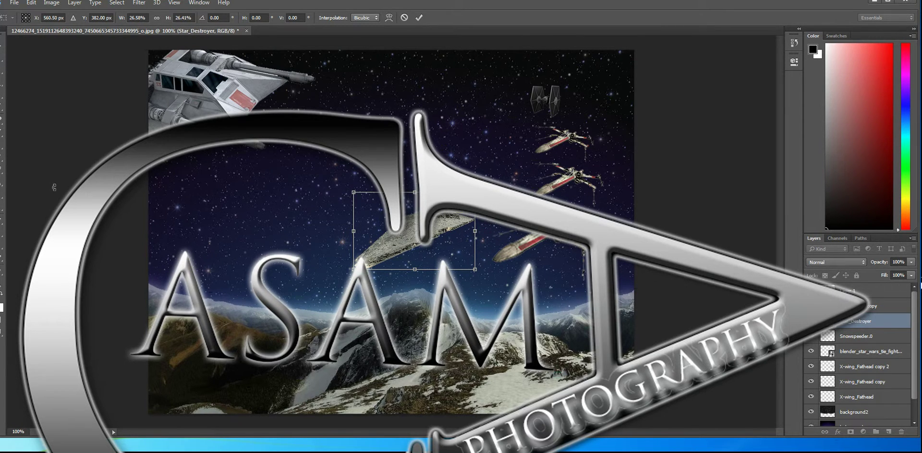
left_click_drag(423, 237, 440, 86)
left_click_drag(492, 40, 587, 0)
left_click_drag(497, 64, 441, 139)
key("ctrl+z")
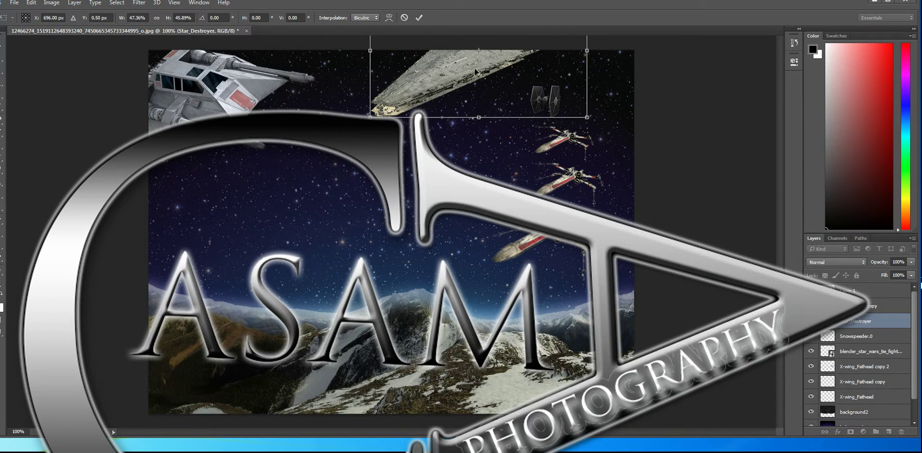
left_click_drag(474, 68, 407, 136)
left_click_drag(519, 47, 555, 28)
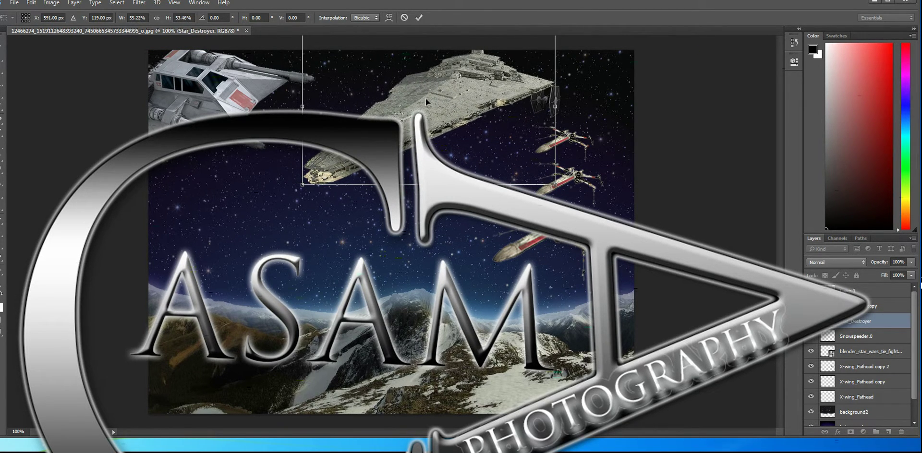
left_click_drag(425, 98, 503, 92)
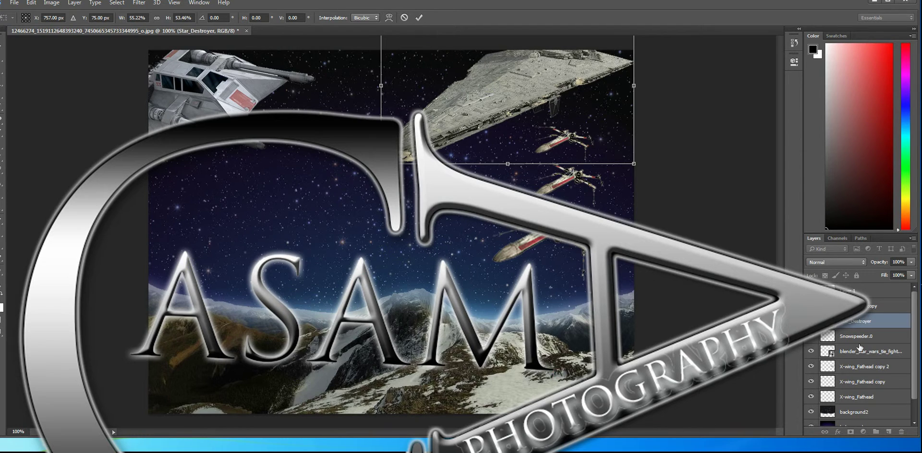
left_click(419, 18)
- Stack the Star_Destroyer layer directly above X-wing_Fathead and shift the ship slightly down and left, behind the TIE fighter
left_click_drag(873, 325, 880, 395)
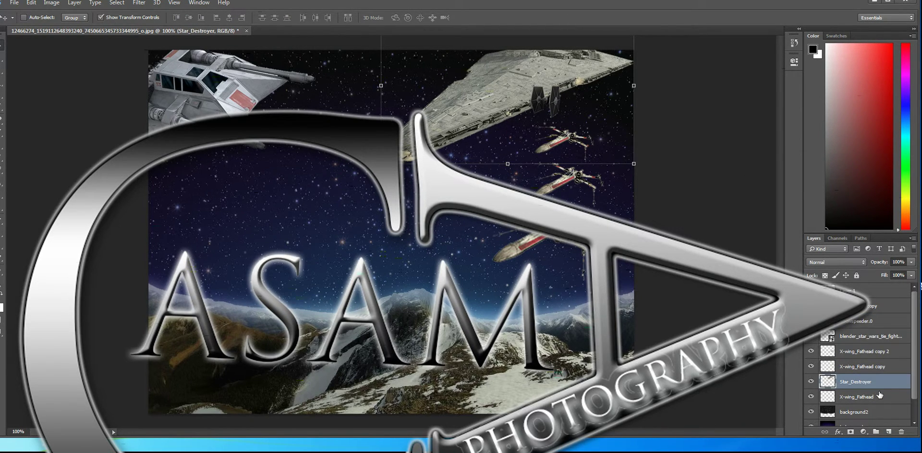
left_click_drag(550, 68, 520, 100)
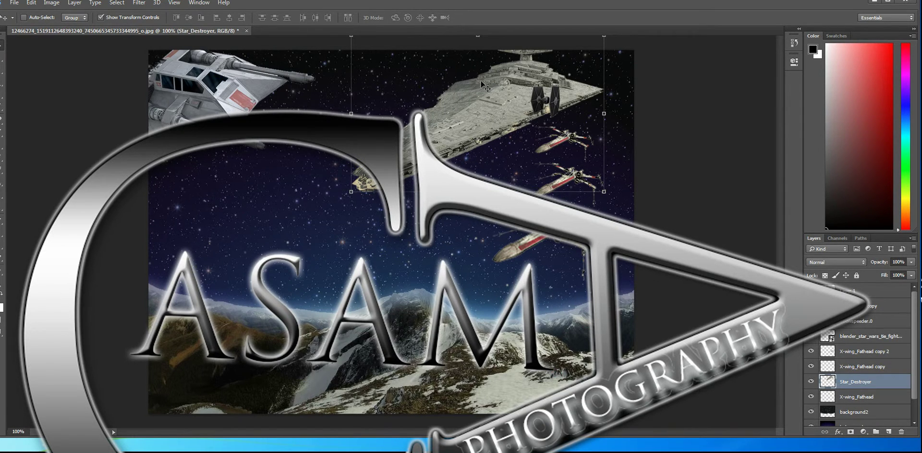
left_click(478, 118)
- Place the AT-AT_Fathead image in the document and select its white background with the Magic Wand at tolerance 32
left_click_drag(8, 195, 531, 384)
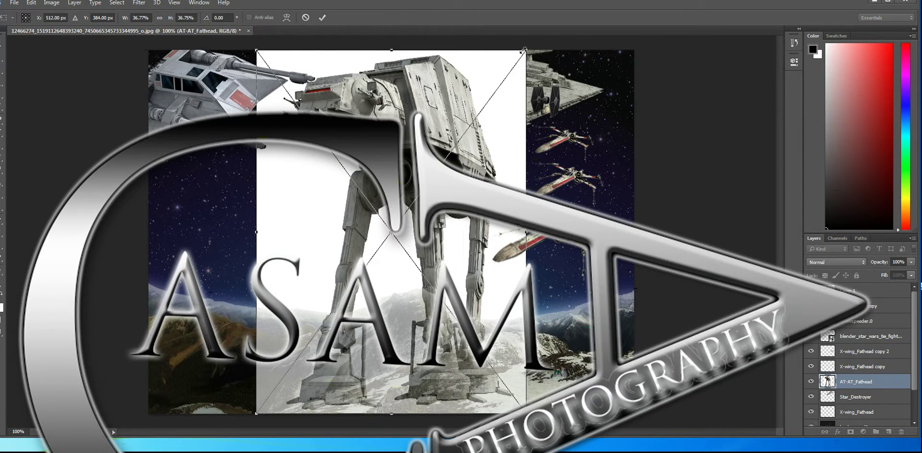
left_click(322, 18)
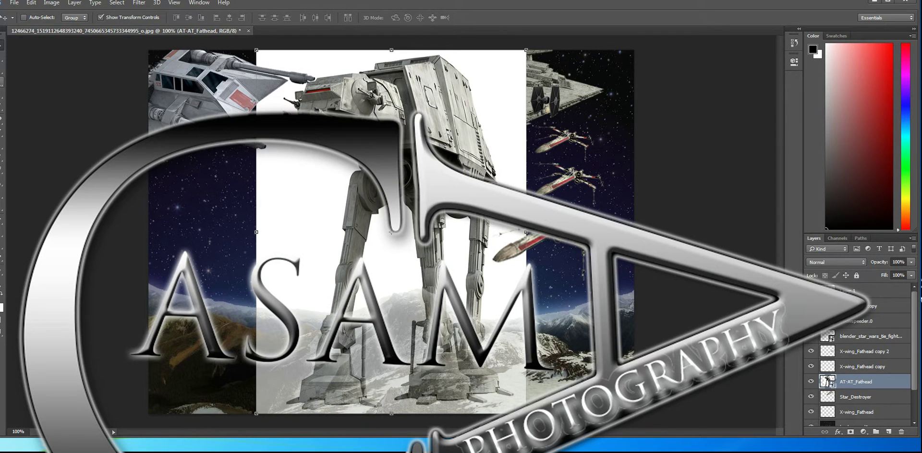
left_click(1, 82)
left_click(290, 210)
key("Delete")
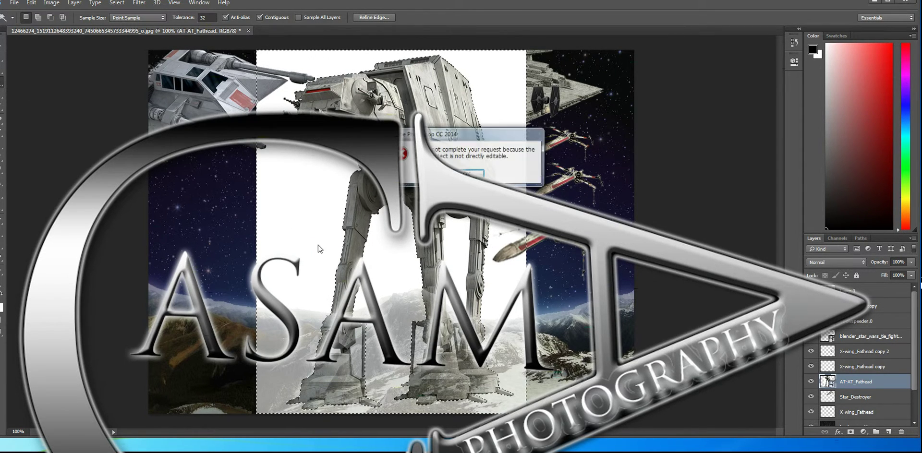
key("Return")
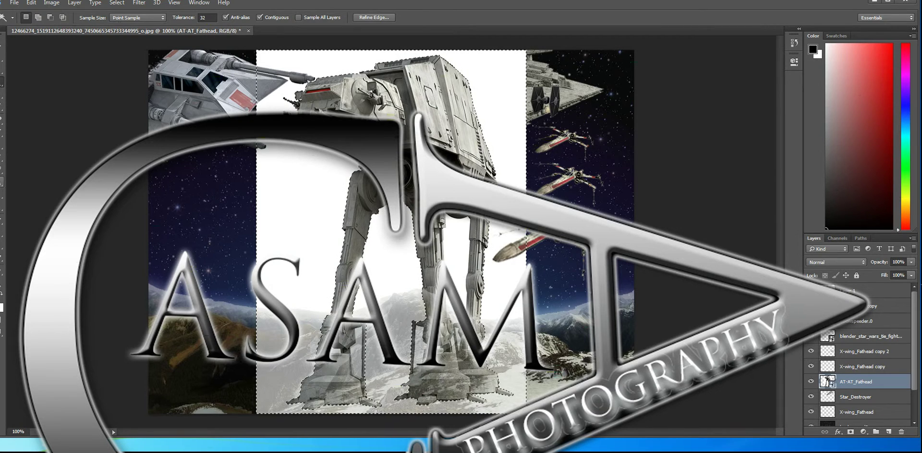
- Rasterize the AT-AT layer and delete its selected white background, leaving nothing selected
left_click(2, 170)
left_click(328, 207)
key("Return")
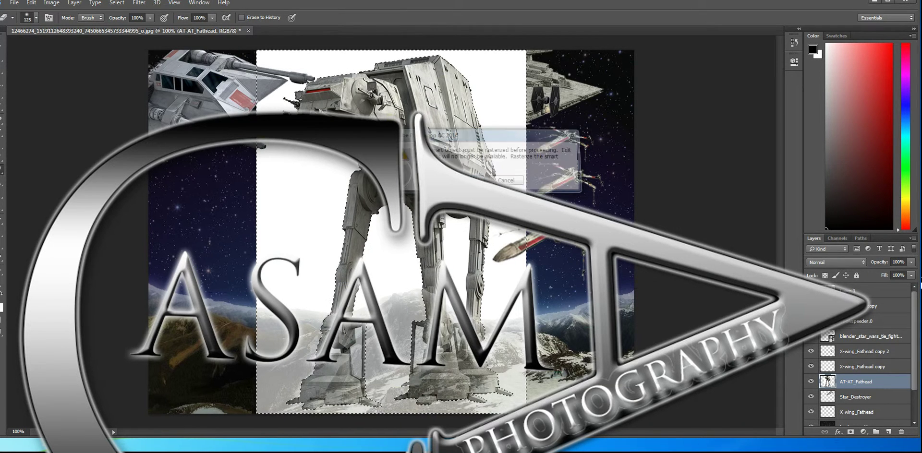
key("Delete")
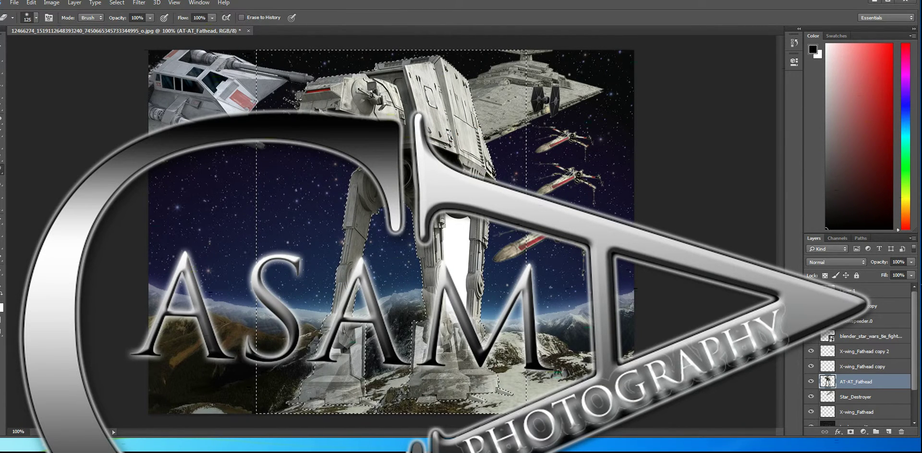
key("ctrl+d")
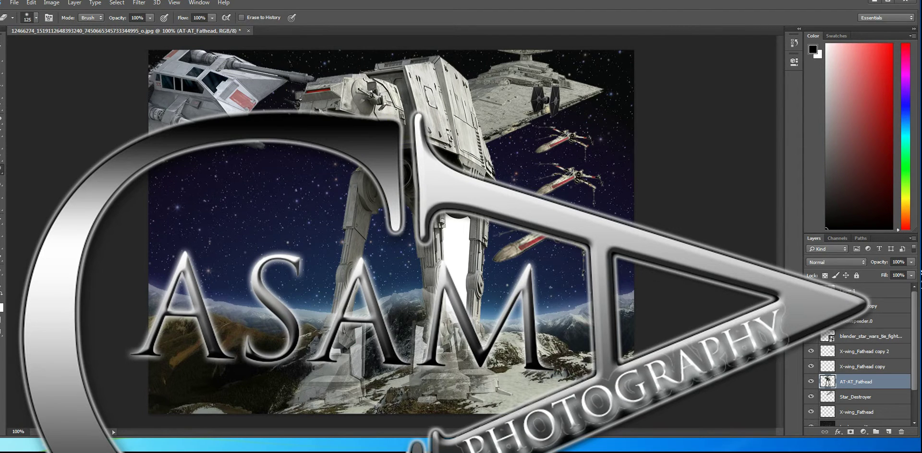
- Scale the AT-AT to about 15% and place it on the snowy slope in the picture's lower right
key("v")
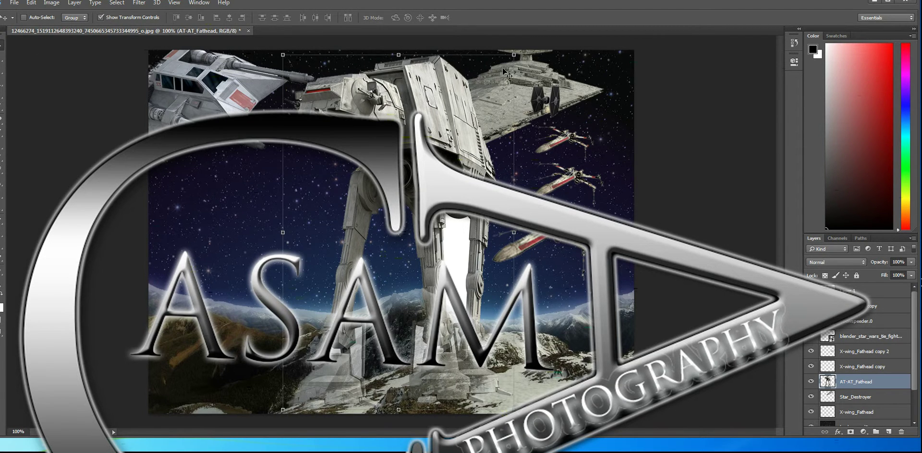
left_click_drag(512, 57, 457, 177)
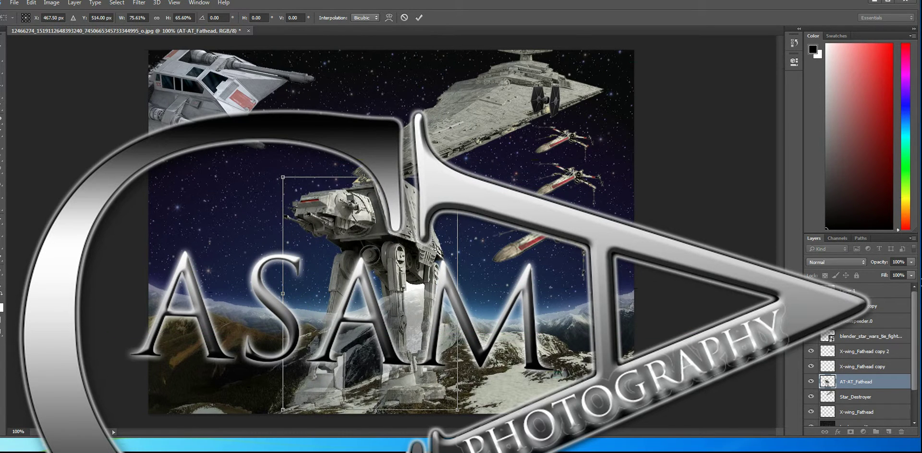
key("ctrl+z")
left_click_drag(514, 56, 531, 345)
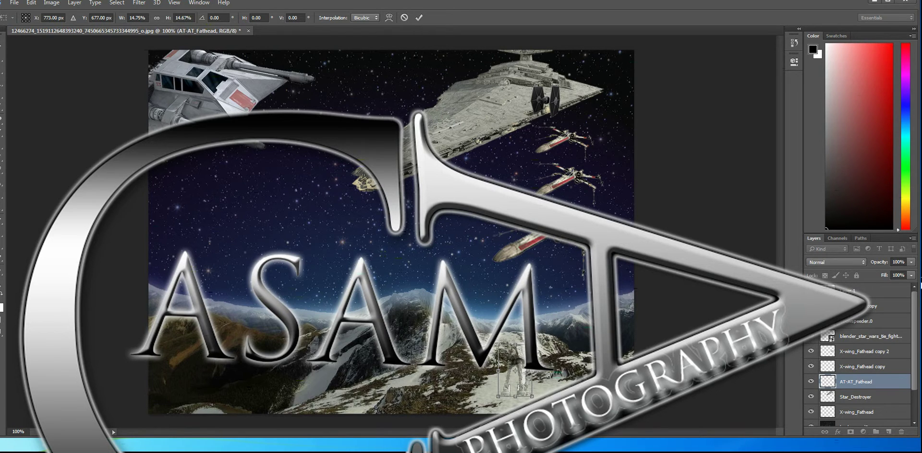
left_click(418, 18)
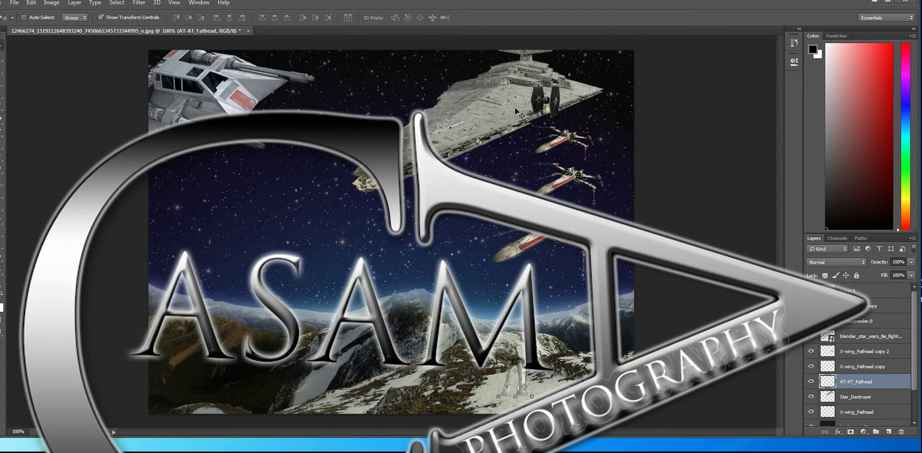
- Duplicate the AT-AT layer, scale the copy to about 53% and place it farther up the slope above the original
key("ctrl+j")
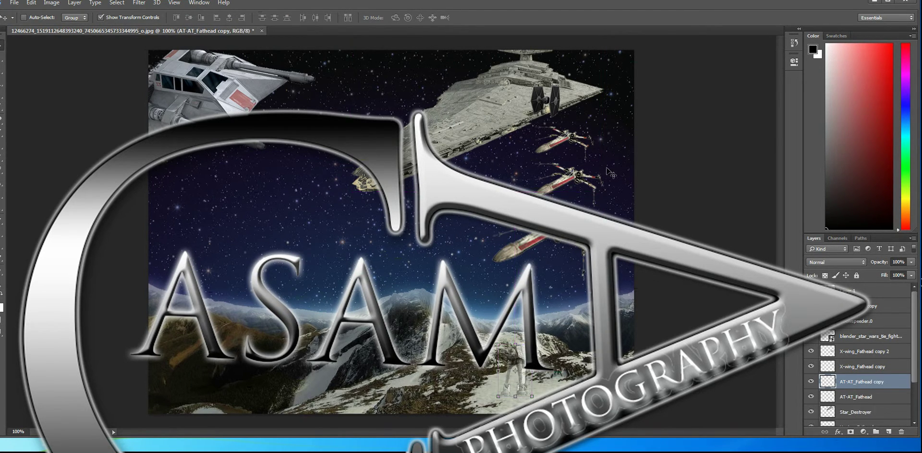
left_click_drag(518, 361, 509, 317)
key("ctrl+z")
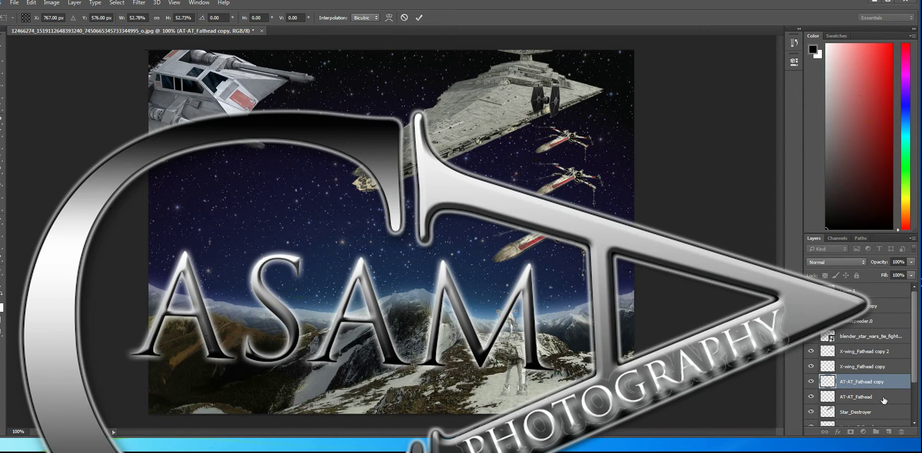
left_click(423, 19)
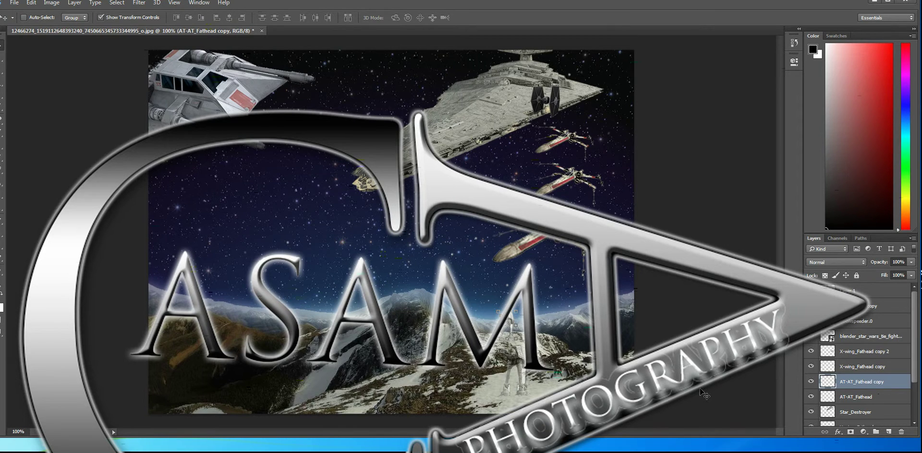
- Give the Star_Destroyer layer a drop shadow with Normal blend mode, 5 px distance, 13% spread and 65 px size
left_click(878, 413)
double_click(880, 414)
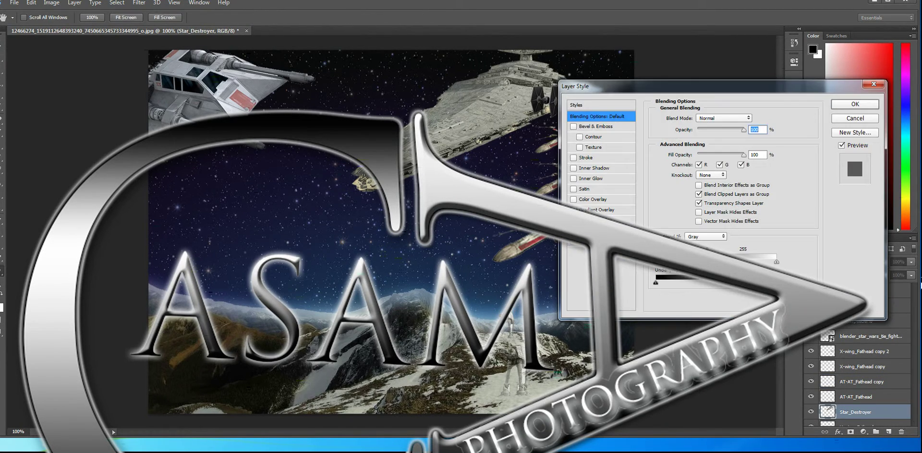
left_click(593, 241)
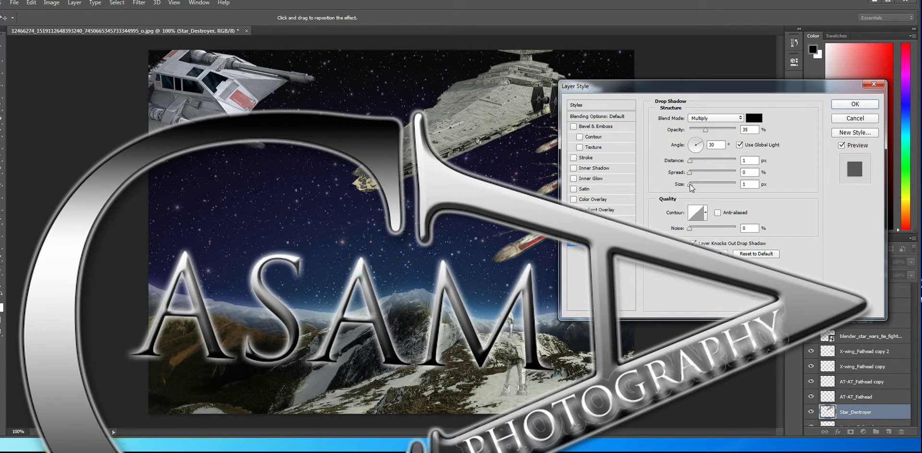
left_click_drag(690, 185, 692, 164)
left_click(710, 119)
left_click(708, 126)
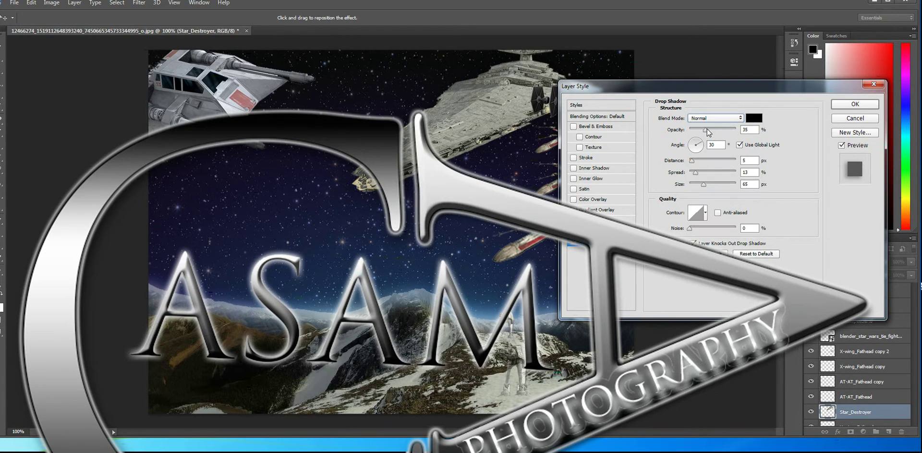
- Add a smooth Inner Bevel to the Star Destroyer's layer style and apply it
left_click(590, 128)
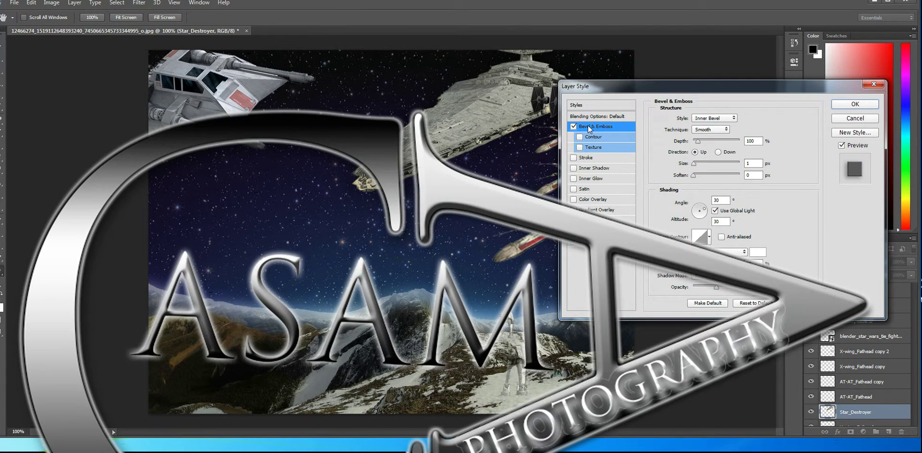
left_click_drag(626, 88, 674, 90)
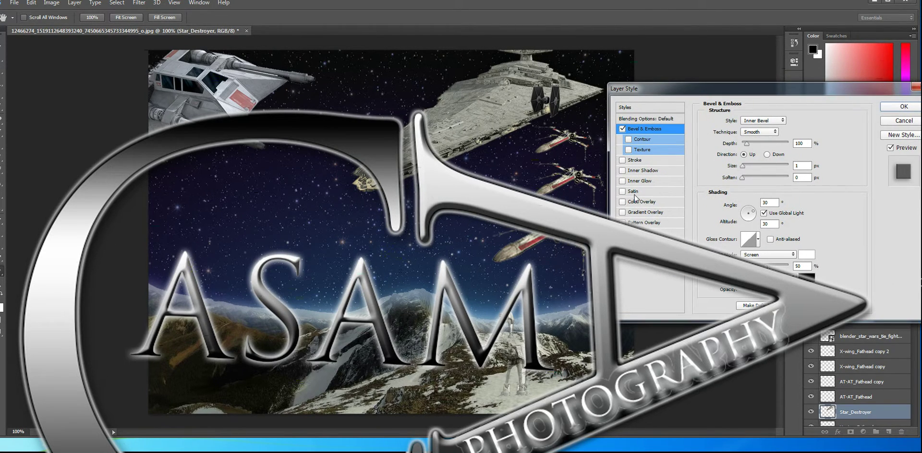
left_click(905, 108)
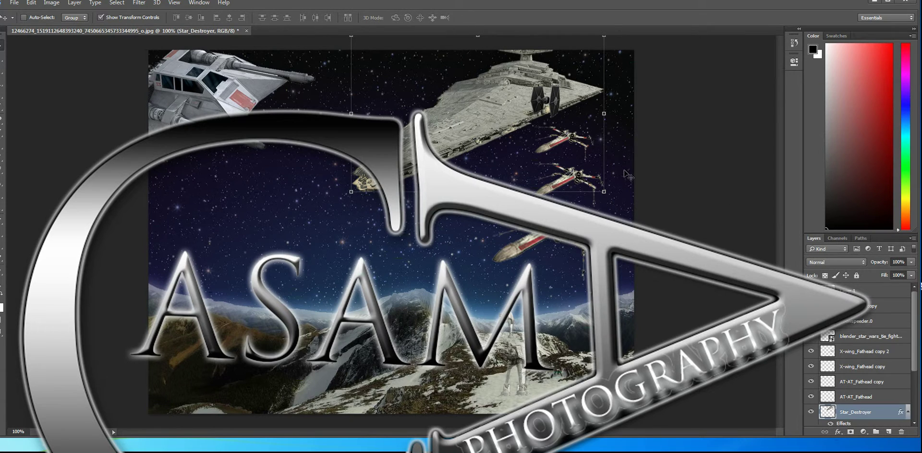
- Enable a Gradient Overlay on the Star_Destroyer layer and open its gradient presets for editing
double_click(889, 413)
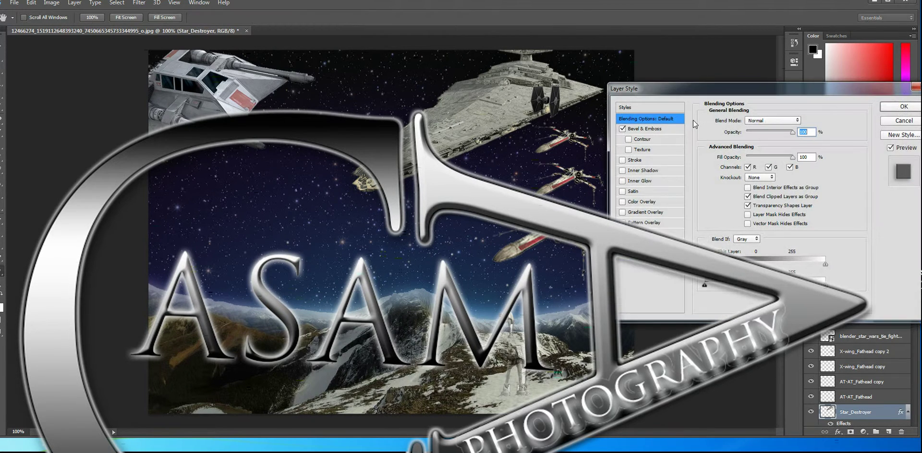
left_click(634, 213)
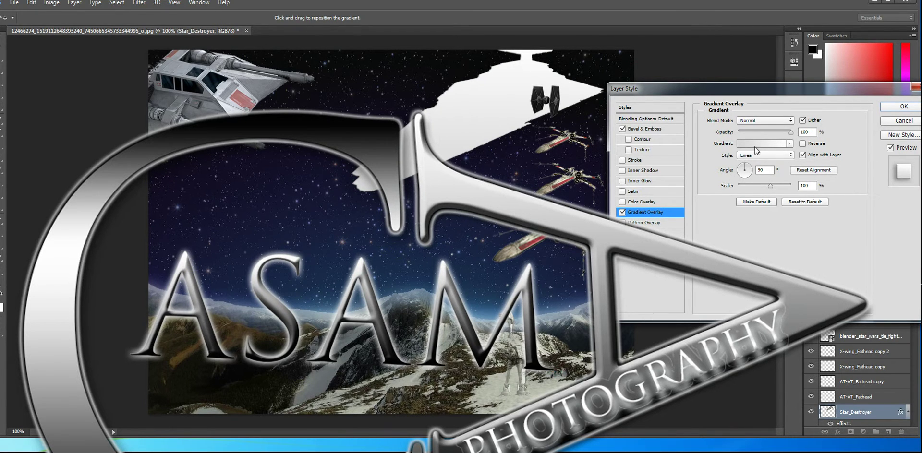
left_click(758, 143)
left_click_drag(528, 229, 667, 175)
scroll(625, 211, "down", 3)
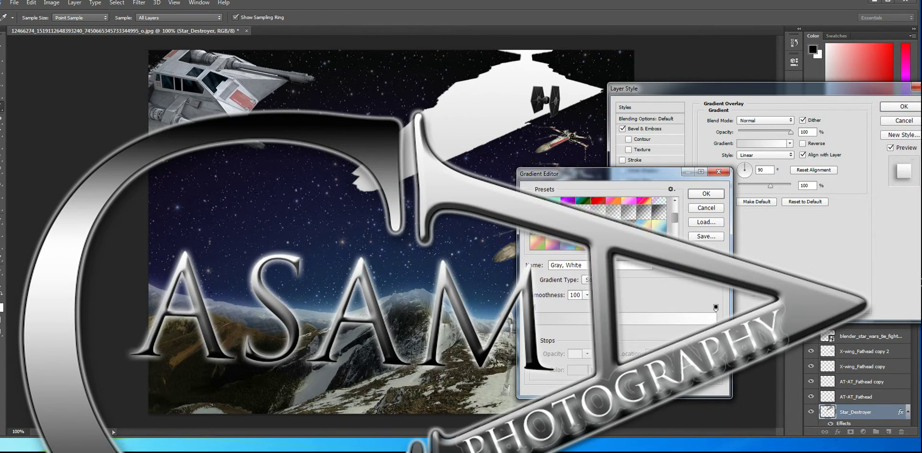
- Choose a Neutral Density preset for the Star Destroyer's gradient overlay, add a 1 px black inside stroke, and apply the layer style
left_click(553, 212)
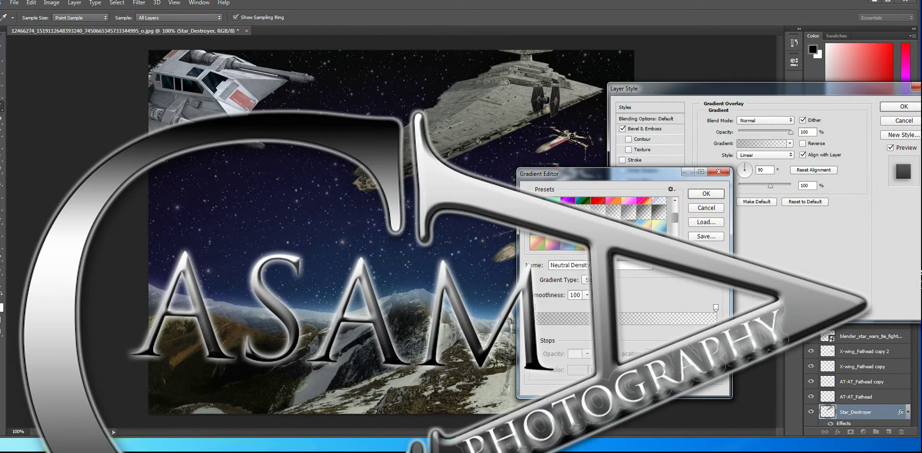
left_click(628, 212)
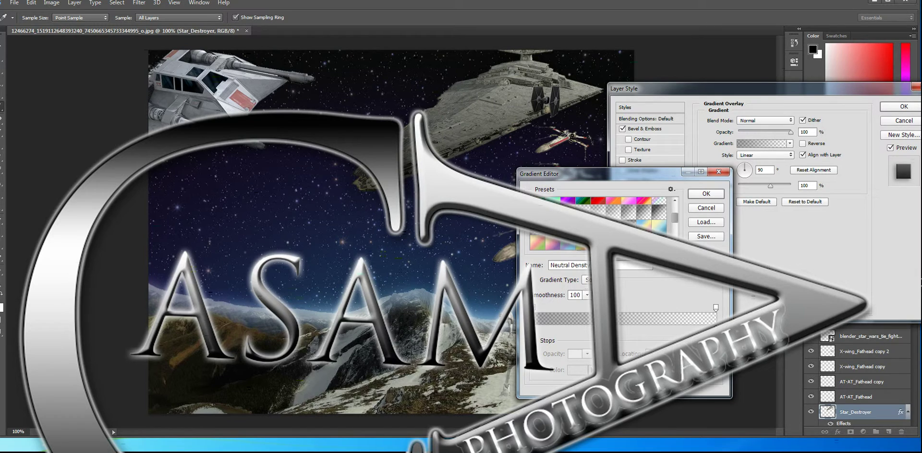
left_click(643, 213)
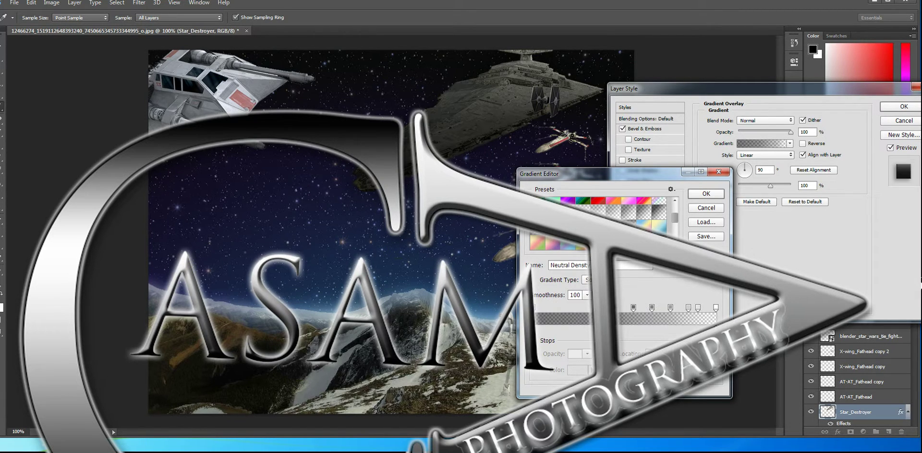
left_click(628, 212)
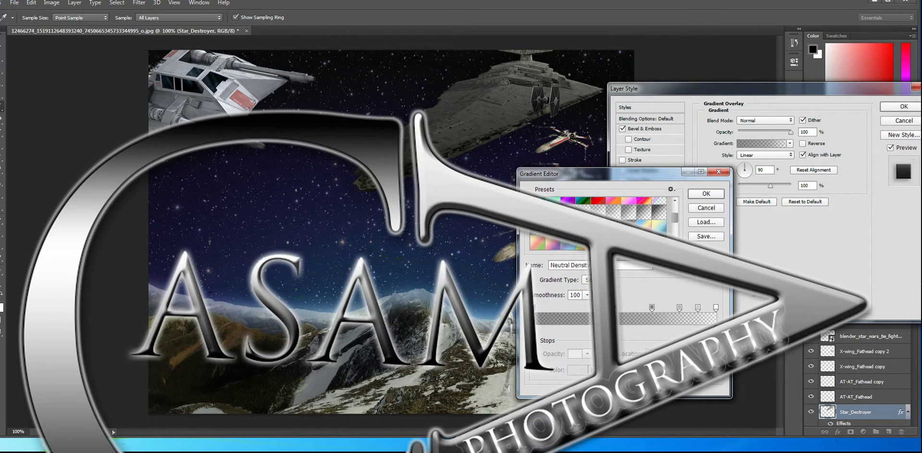
left_click(613, 214)
left_click(628, 214)
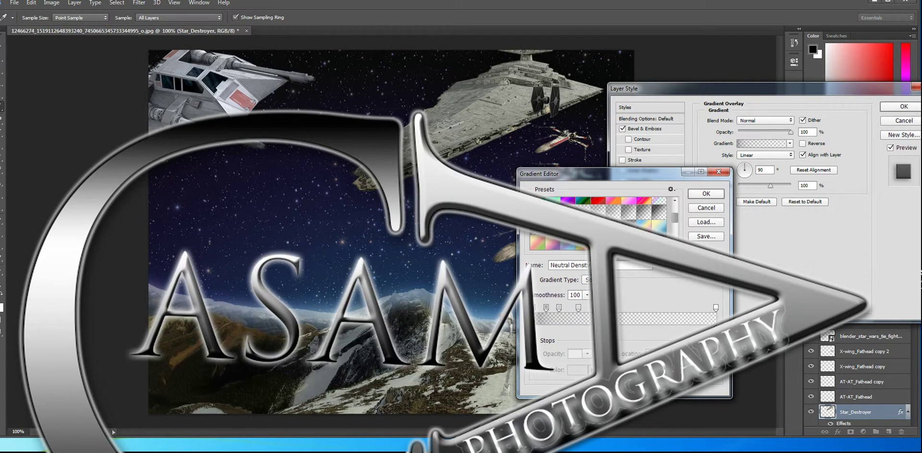
left_click(639, 215)
left_click(660, 204)
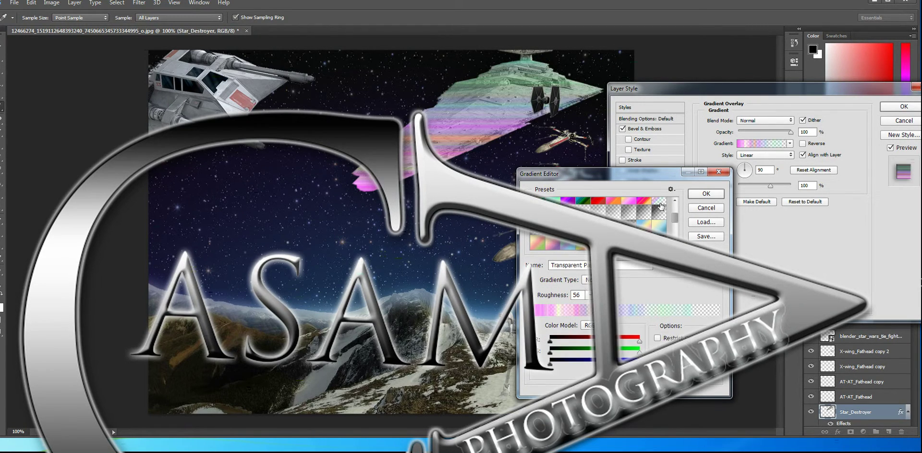
left_click(613, 215)
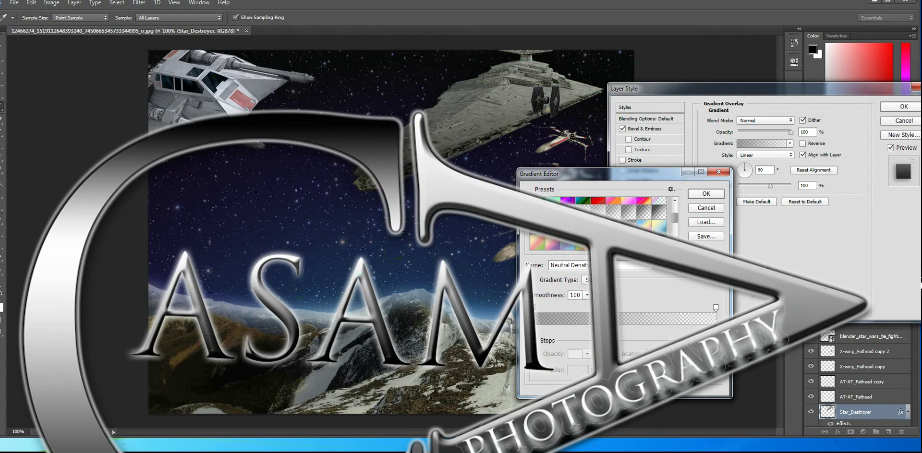
left_click(704, 194)
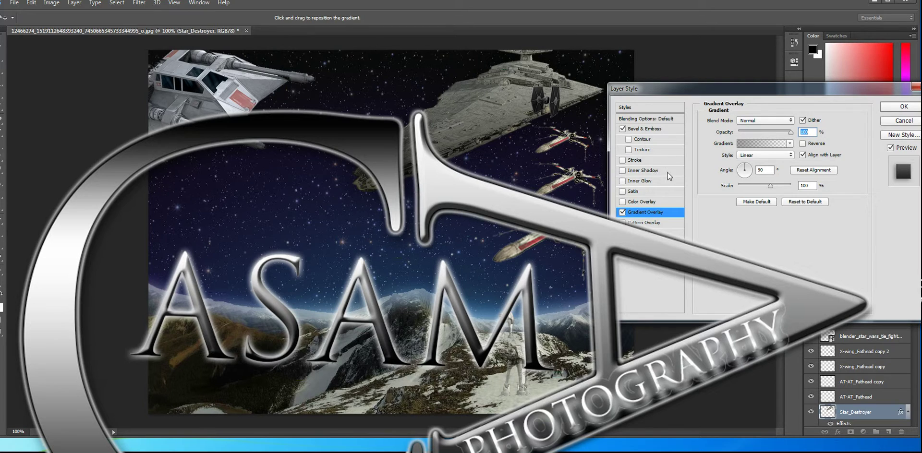
left_click(636, 163)
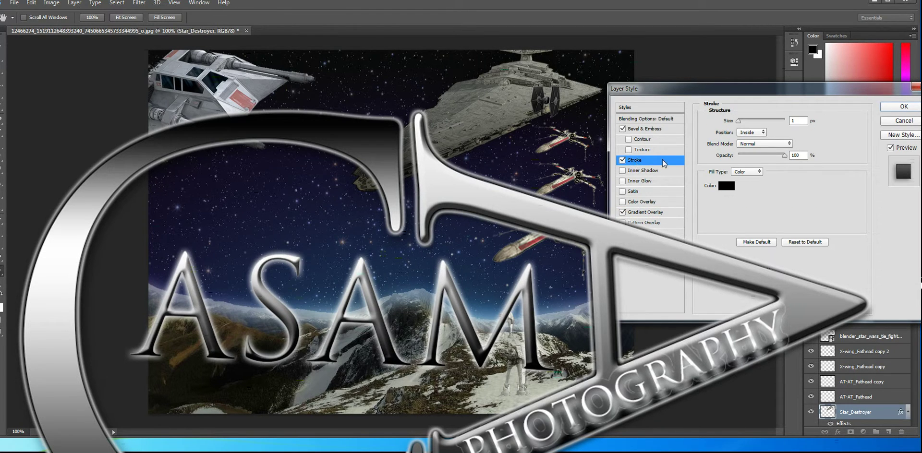
left_click(901, 106)
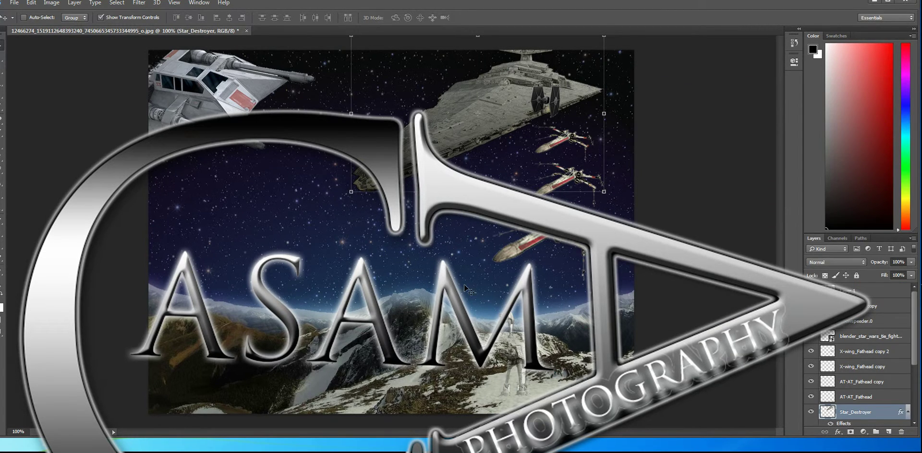
- Give the Snowspeeder.0 layer a Multiply drop shadow with 35% opacity, 1 px distance and 0% spread
left_click(889, 398)
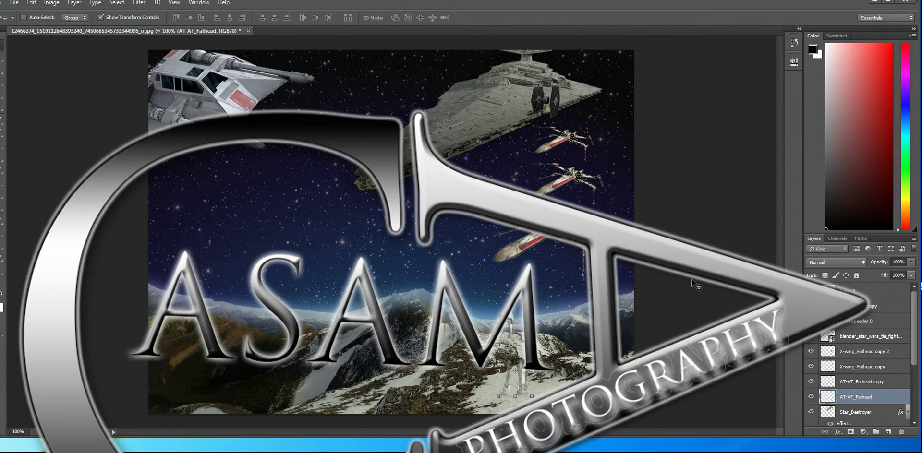
left_click(874, 321)
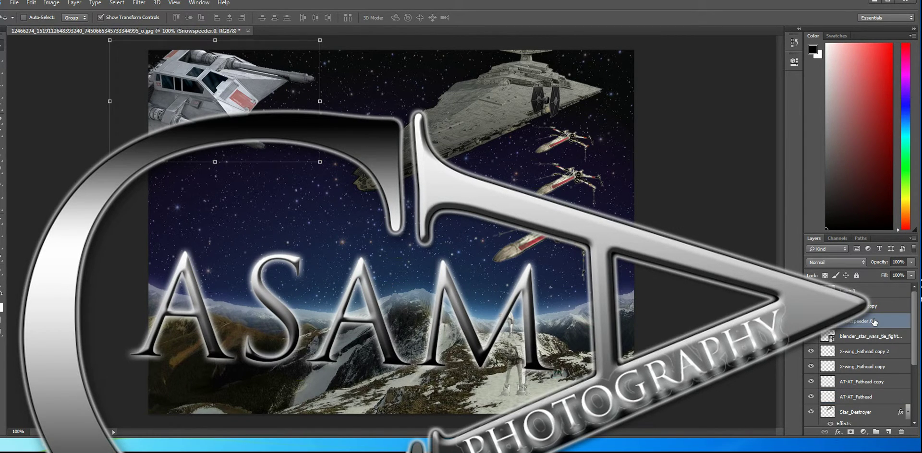
double_click(874, 321)
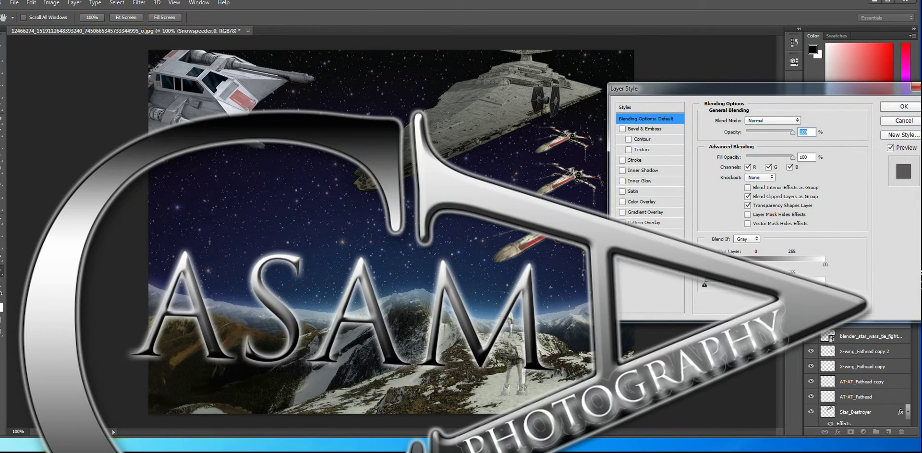
left_click(644, 244)
left_click(740, 186)
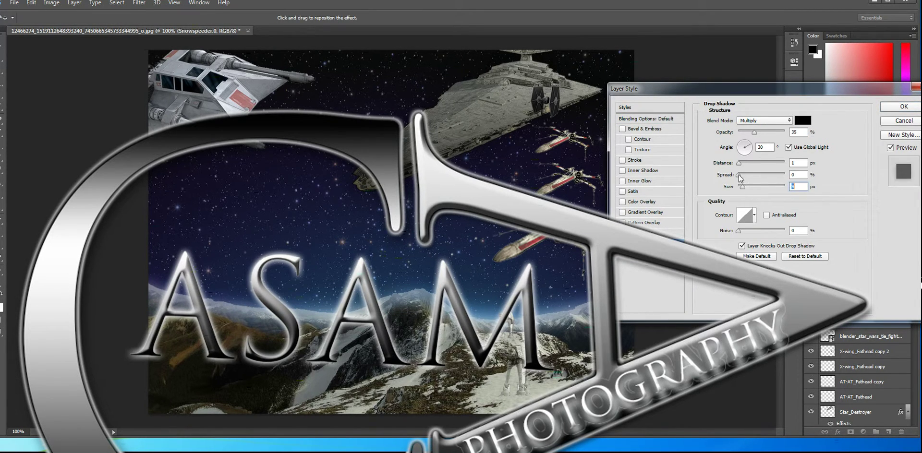
mouse_move(738, 174)
left_mouse_down()
mouse_move(754, 176)
mouse_move(740, 176)
left_mouse_up()
- Add a black inside stroke and a smooth Inner Bevel to the Snowspeeder's layer style and apply it
left_click(638, 160)
left_click(636, 130)
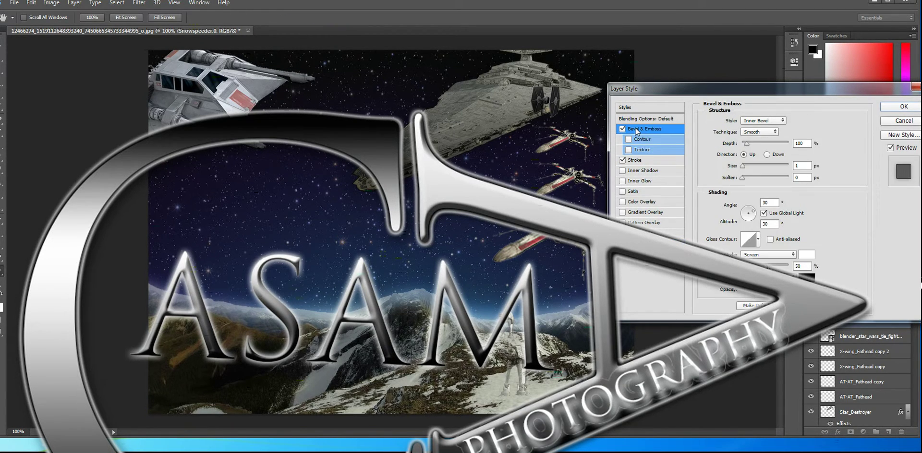
left_click(646, 161)
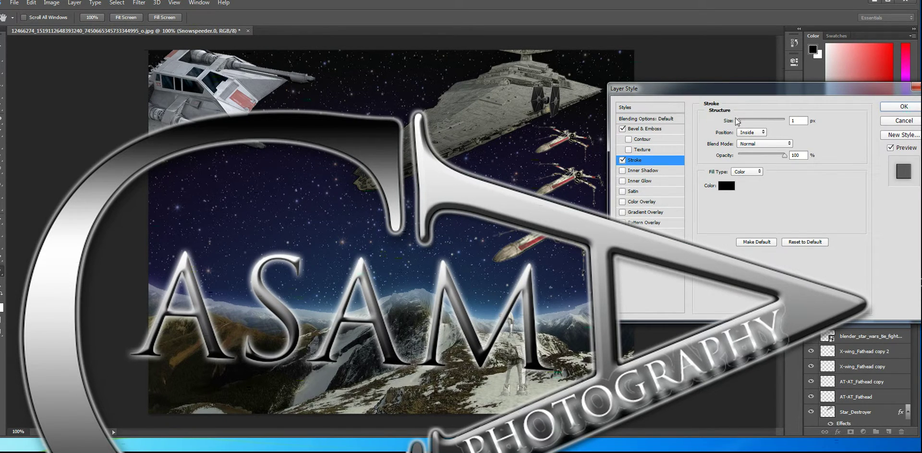
left_click_drag(738, 120, 754, 123)
left_click_drag(743, 124, 736, 123)
left_click_drag(737, 121, 737, 120)
left_click(904, 107)
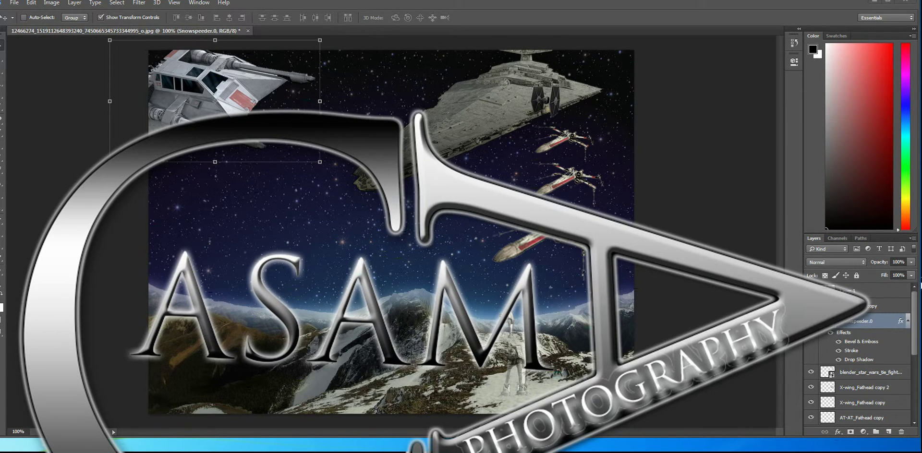
- Duplicate the Background layer of the mountain photo, and undo a trial move of the copy
left_click_drag(913, 324, 914, 376)
scroll(864, 380, "down", 2)
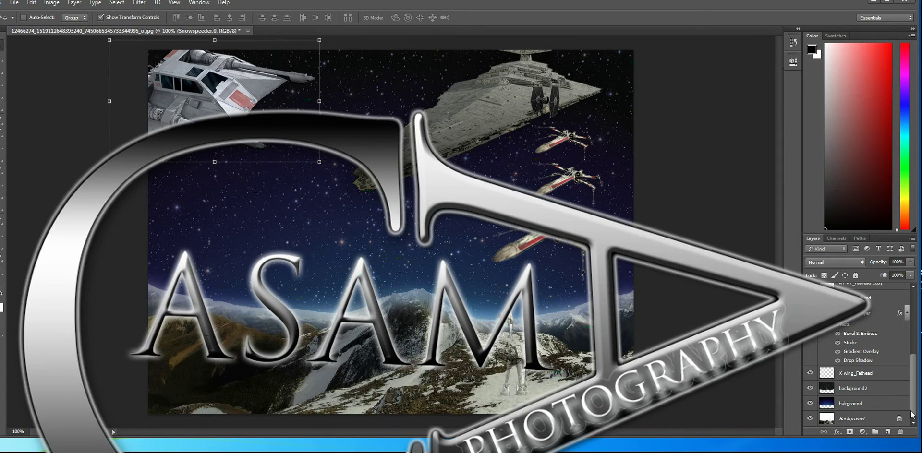
left_click(860, 389)
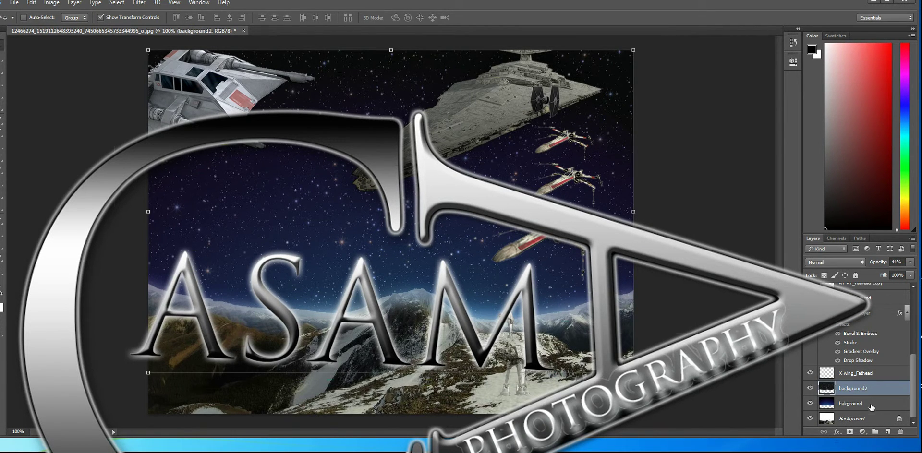
left_click(871, 407)
left_click(864, 420)
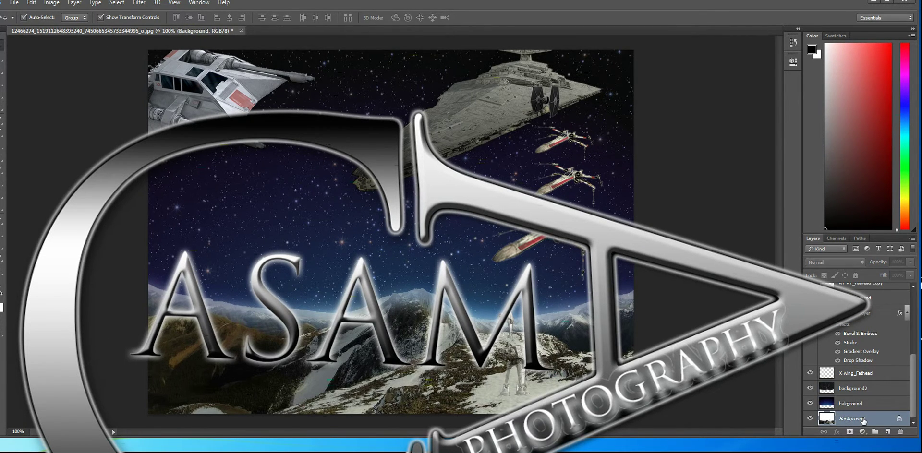
key("ctrl+j")
mouse_move(864, 421)
left_mouse_down()
mouse_move(861, 367)
mouse_move(862, 420)
mouse_move(876, 429)
left_mouse_up()
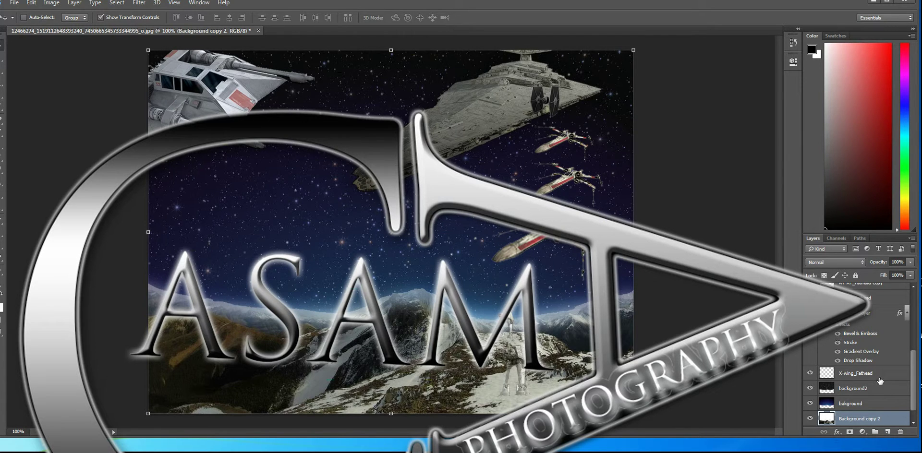
mouse_move(324, 238)
left_mouse_down()
mouse_move(324, 225)
mouse_move(312, 225)
mouse_move(320, 240)
mouse_move(319, 220)
mouse_move(319, 233)
left_mouse_up()
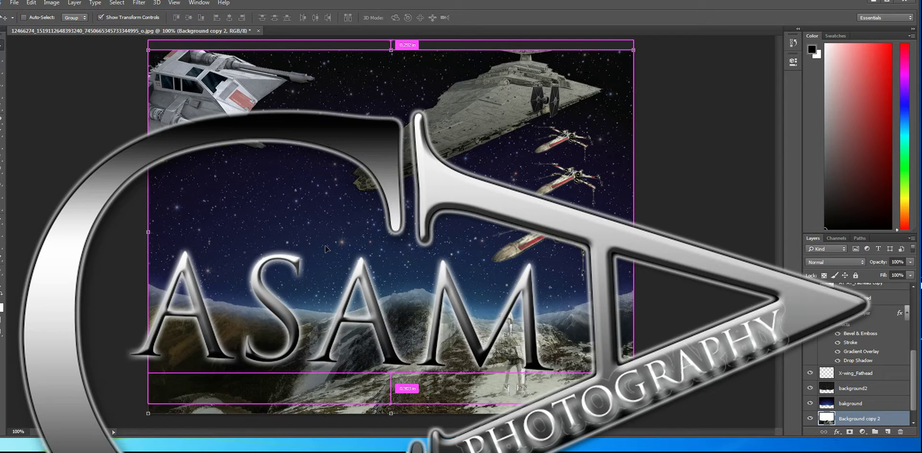
key("ctrl+z")
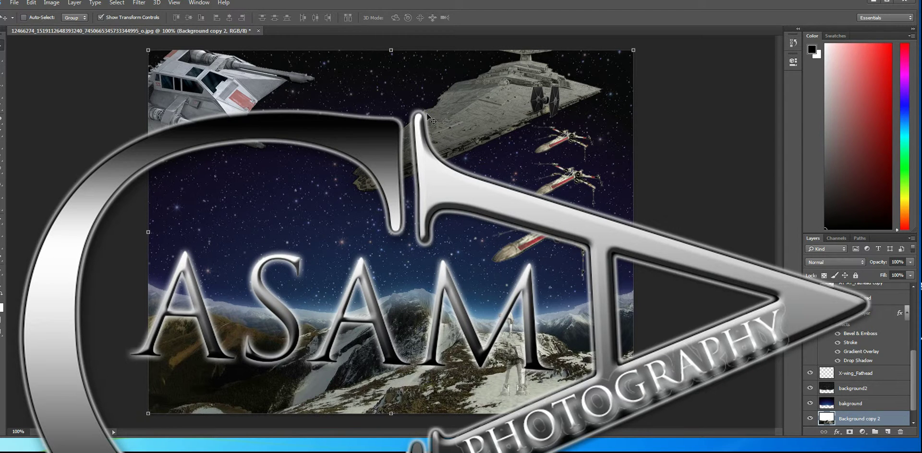
- Cool the duplicated mountain background with the Camera Raw Filter by setting Temperature to -32
left_click(174, 4)
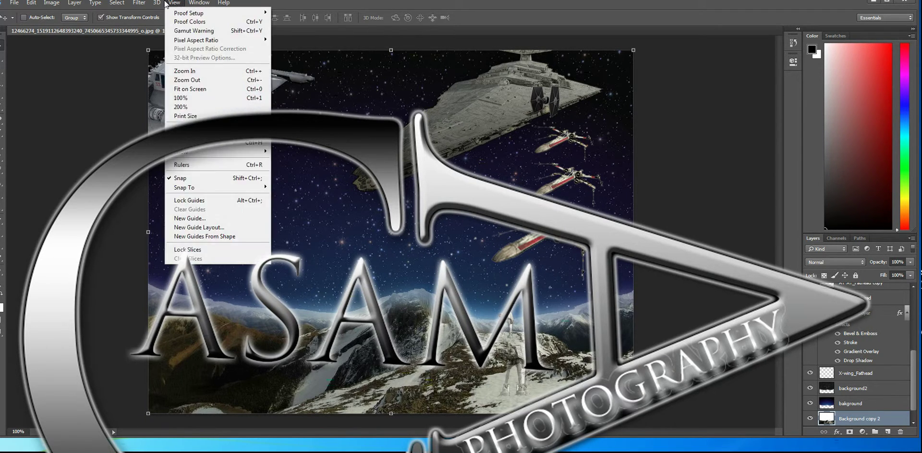
mouse_move(138, 3)
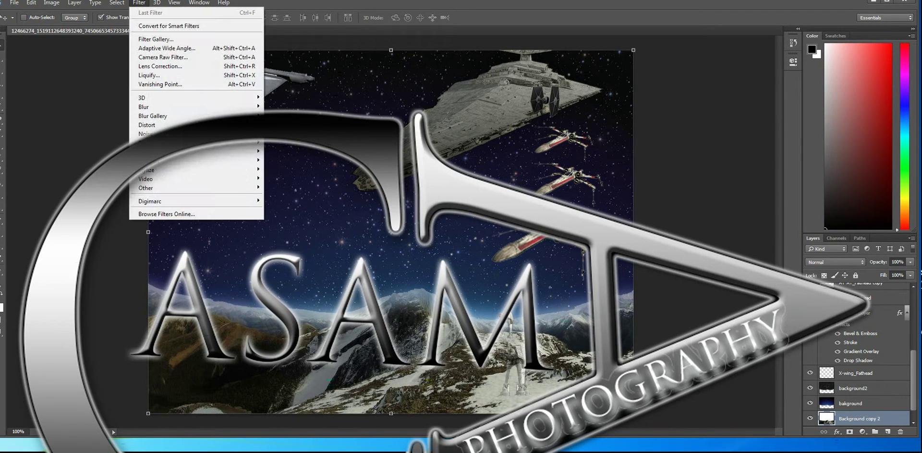
left_click(169, 58)
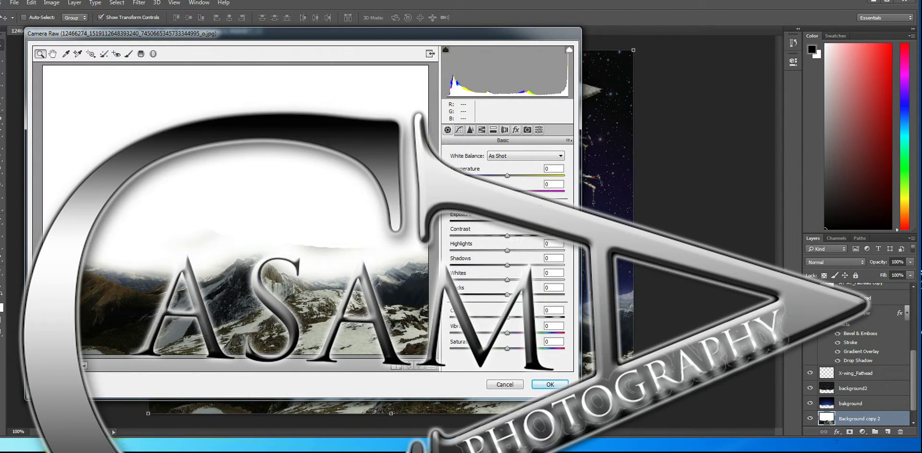
mouse_move(507, 175)
left_mouse_down()
mouse_move(482, 176)
mouse_move(490, 176)
left_mouse_up()
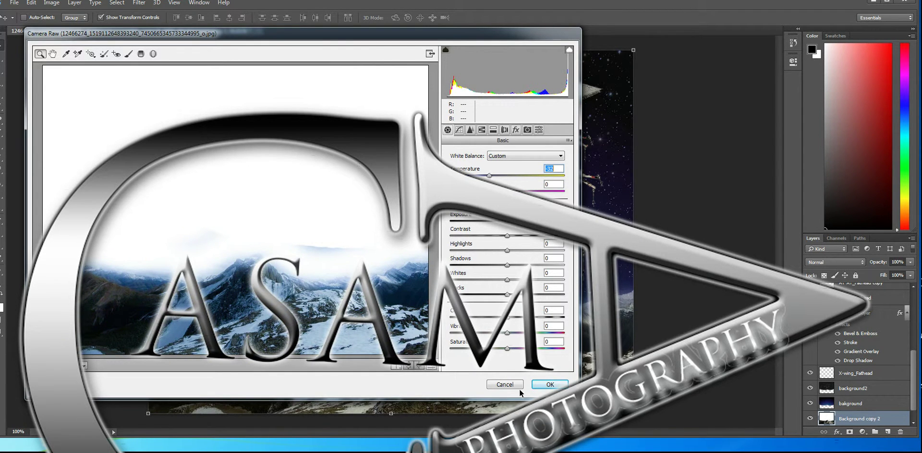
left_click(548, 385)
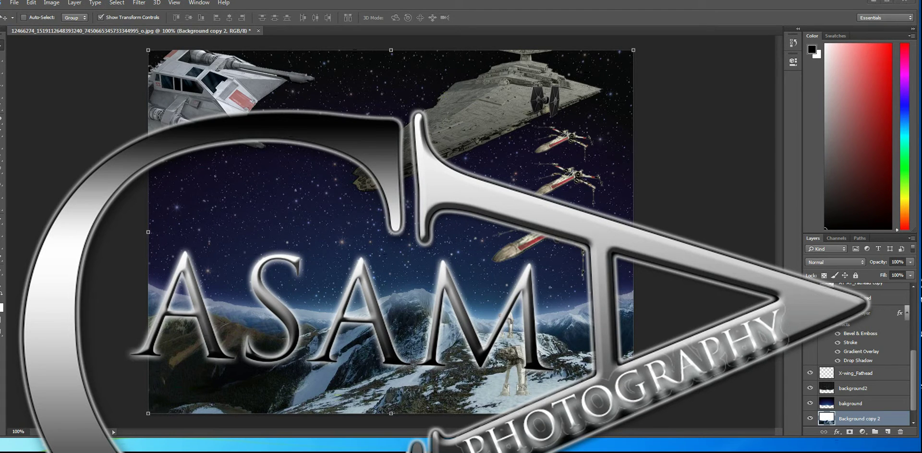
- Merge the cooled copy down into the Background layer and flatten the whole image
left_click(75, 3)
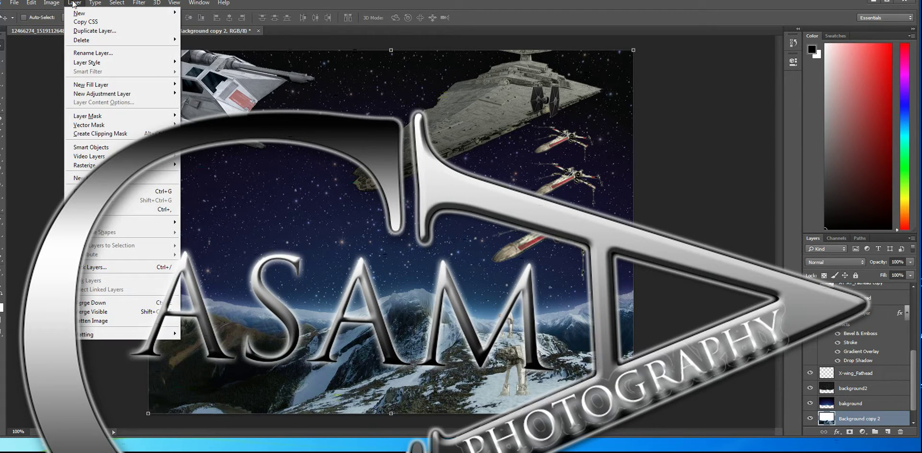
left_click(134, 306)
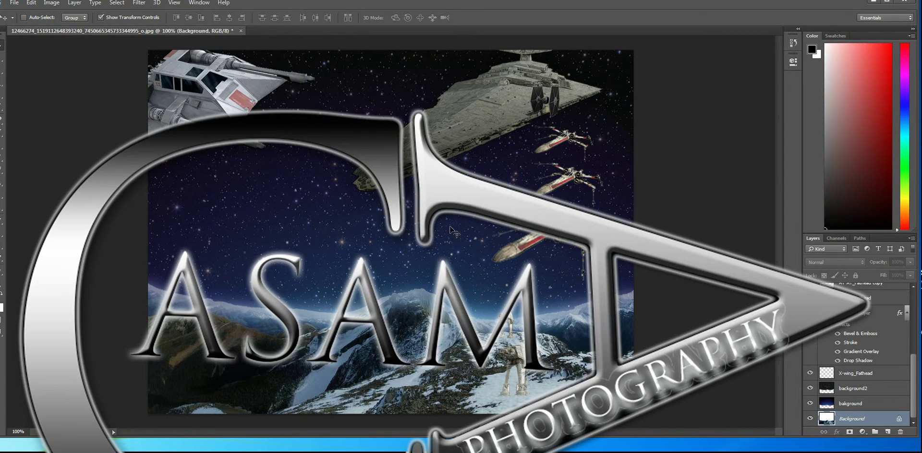
left_click(72, 4)
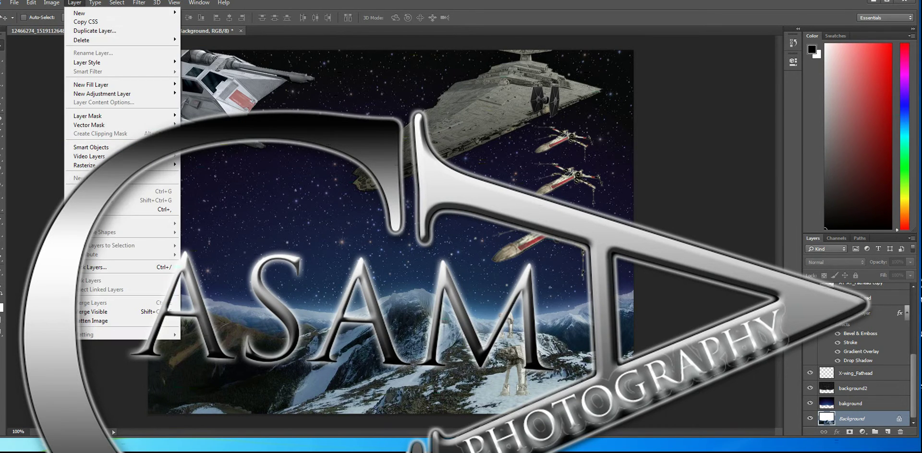
left_click(105, 324)
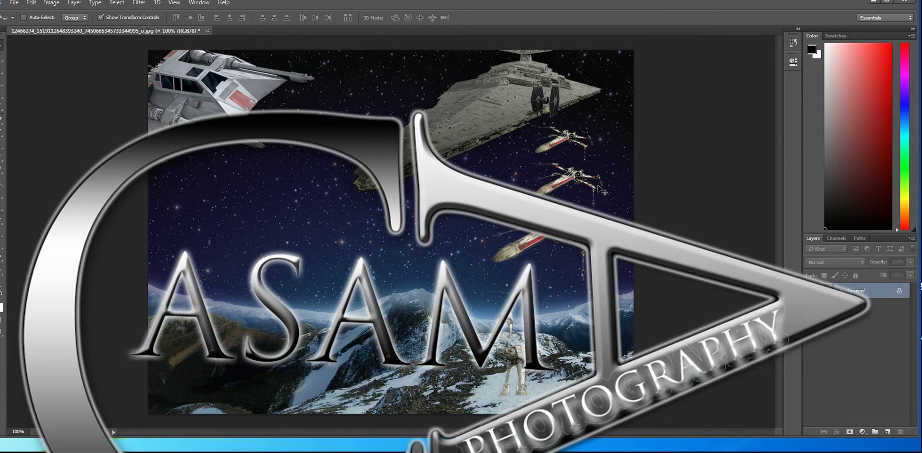
- Open the Camera Raw Filter on the flattened image and warm it by setting Temperature to +14
left_click(155, 3)
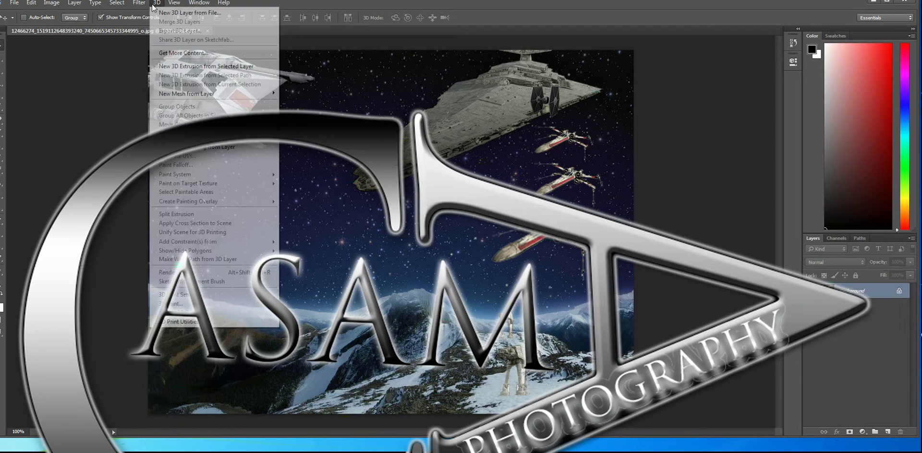
mouse_move(139, 3)
left_click(163, 58)
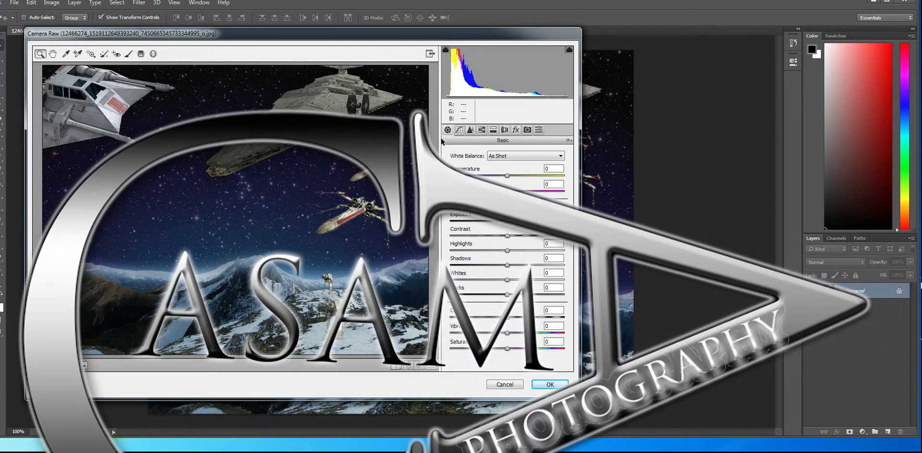
mouse_move(508, 175)
left_mouse_down()
mouse_move(495, 175)
mouse_move(519, 175)
left_mouse_up()
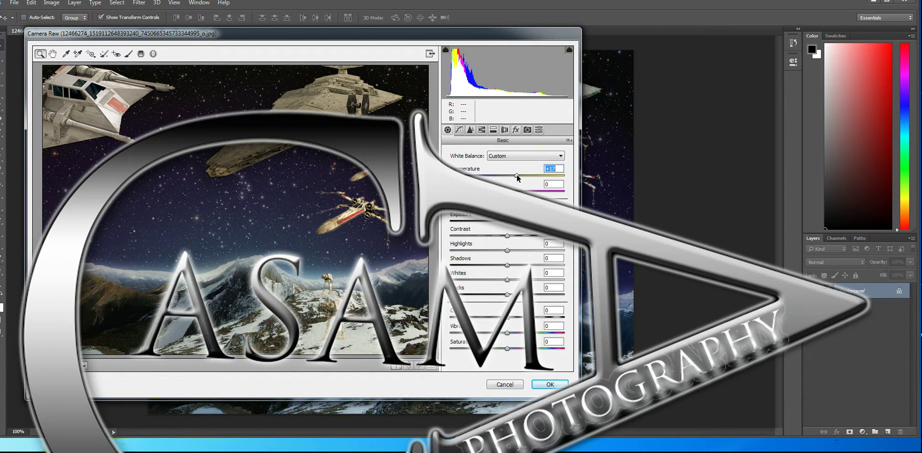
left_click(481, 131)
left_click(493, 130)
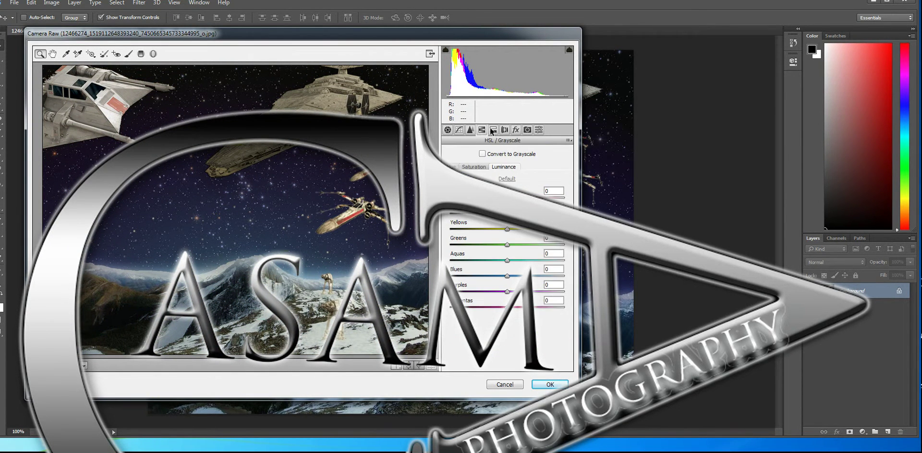
left_click(482, 153)
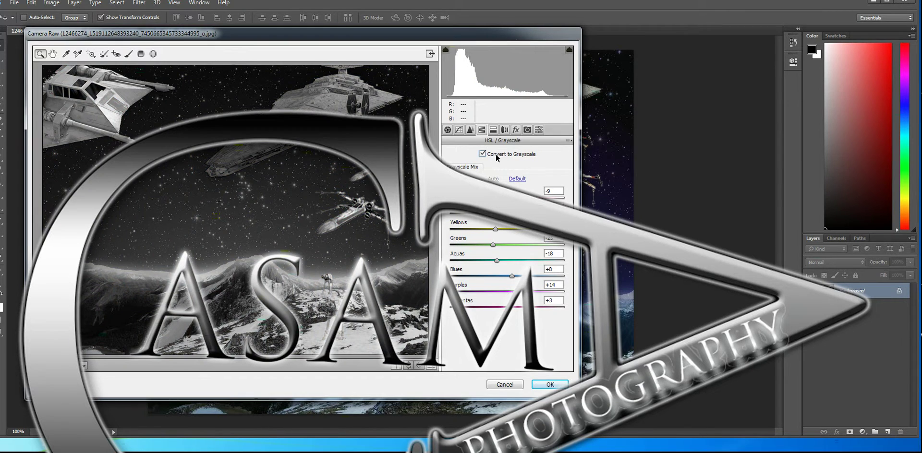
left_click(490, 153)
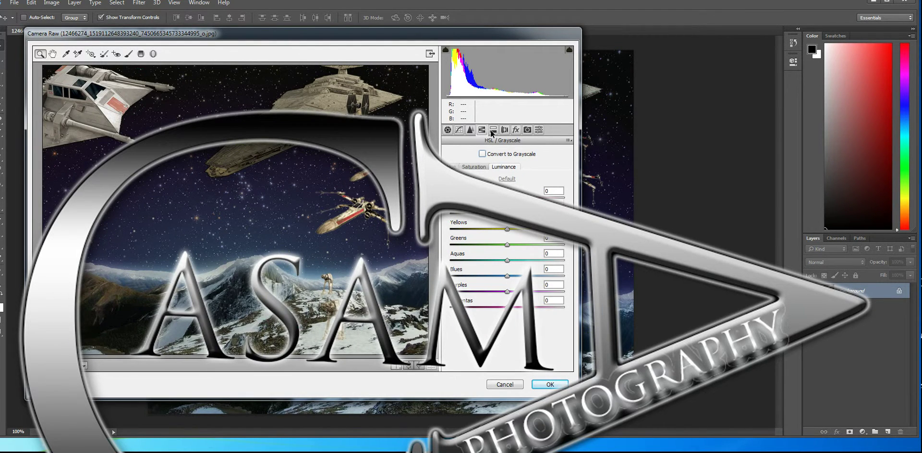
left_click(491, 130)
- Shift the Blues hue to -100 in the HSL adjustments
left_click(482, 130)
left_click(483, 169)
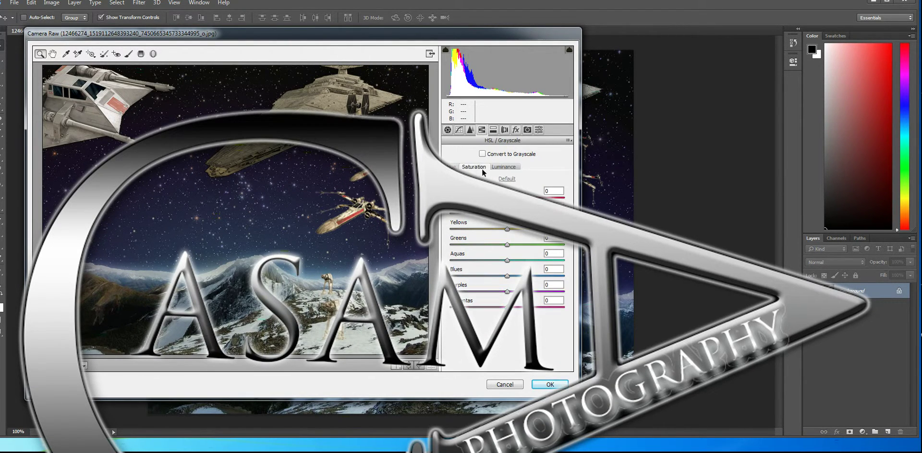
left_click(452, 167)
left_click_drag(507, 276, 451, 276)
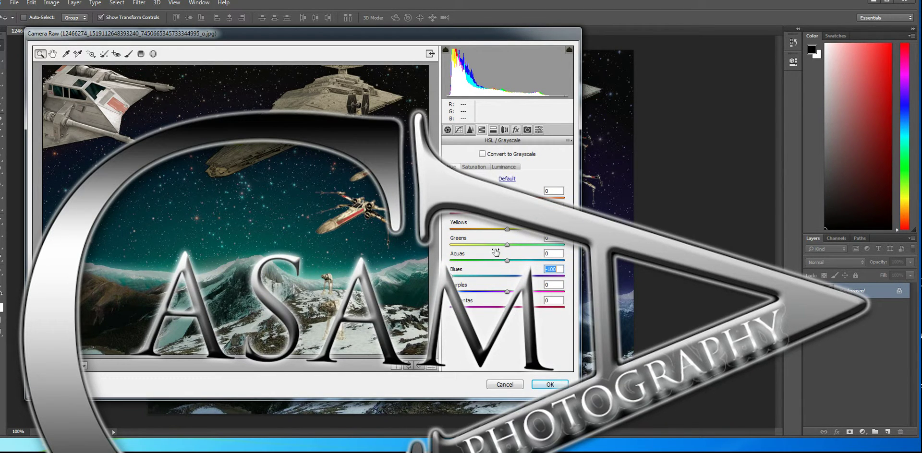
- Set the HSL luminance of Blues and Aquas to +100 and Reds to -40, and reduce the Oranges luminance
left_click(504, 167)
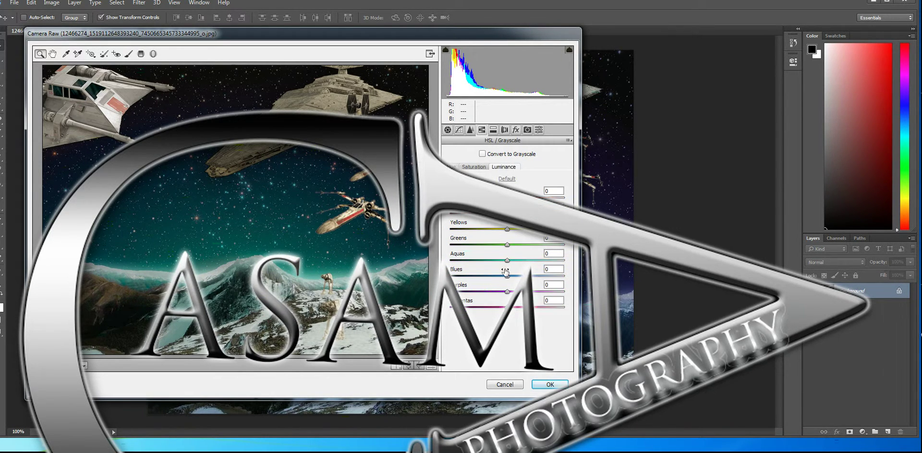
left_click_drag(507, 276, 576, 288)
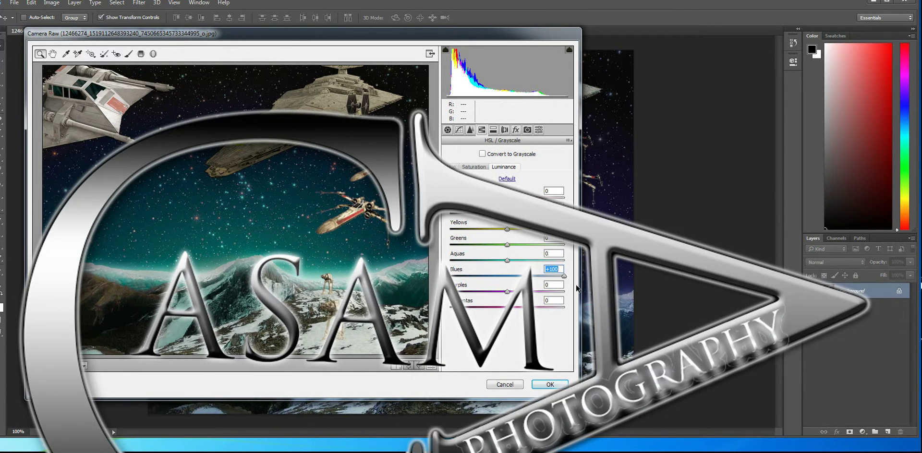
left_click_drag(507, 214, 452, 213)
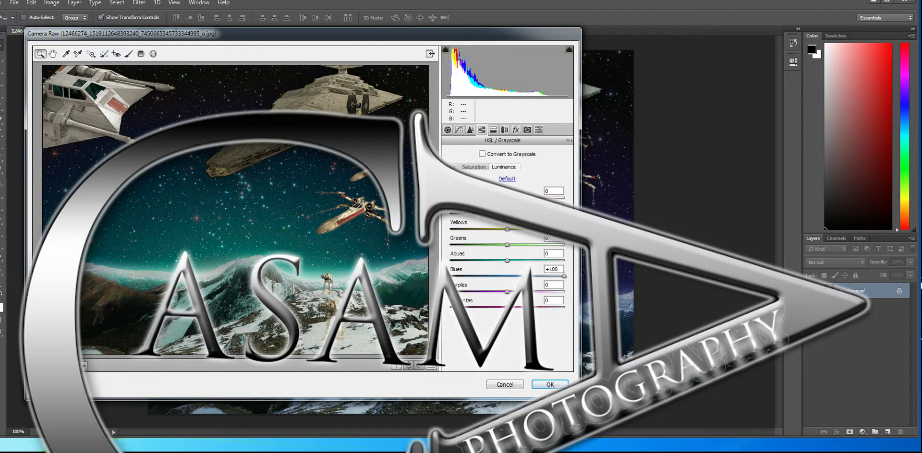
mouse_move(507, 198)
left_mouse_down()
mouse_move(557, 197)
mouse_move(461, 198)
mouse_move(494, 198)
left_mouse_up()
left_click_drag(507, 260, 576, 271)
left_click(514, 155)
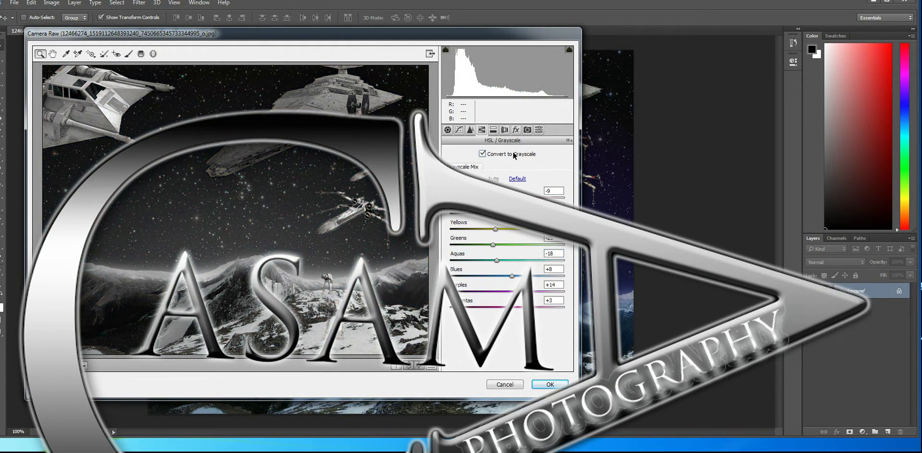
left_click(487, 155)
left_click(493, 130)
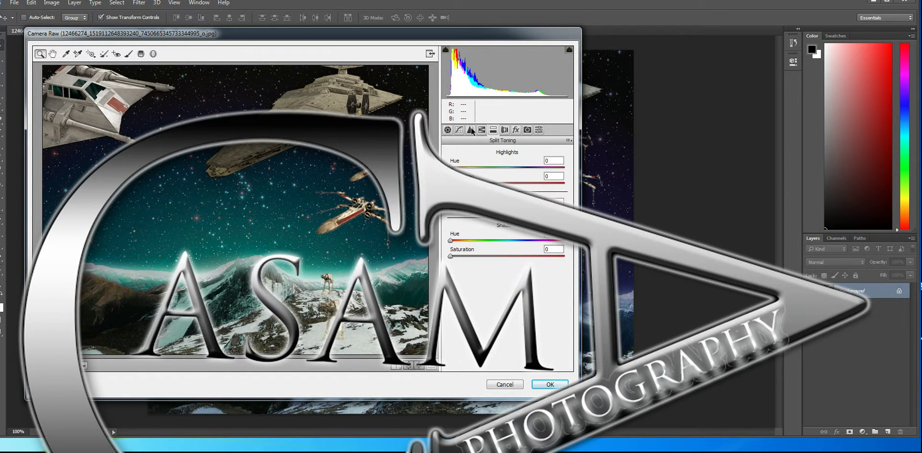
left_click(482, 130)
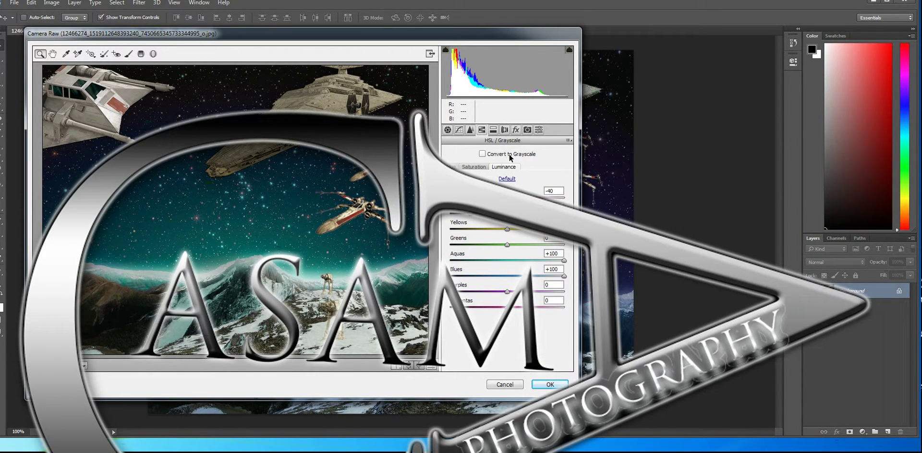
- Set the HSL saturation to +100 for Blues, -100 for Aquas and Greens, and -4 for Reds
left_click(474, 167)
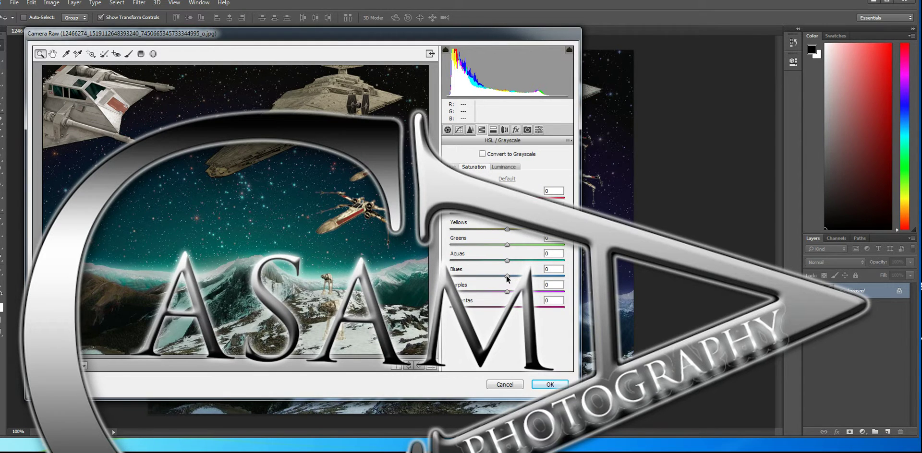
left_click_drag(507, 276, 570, 284)
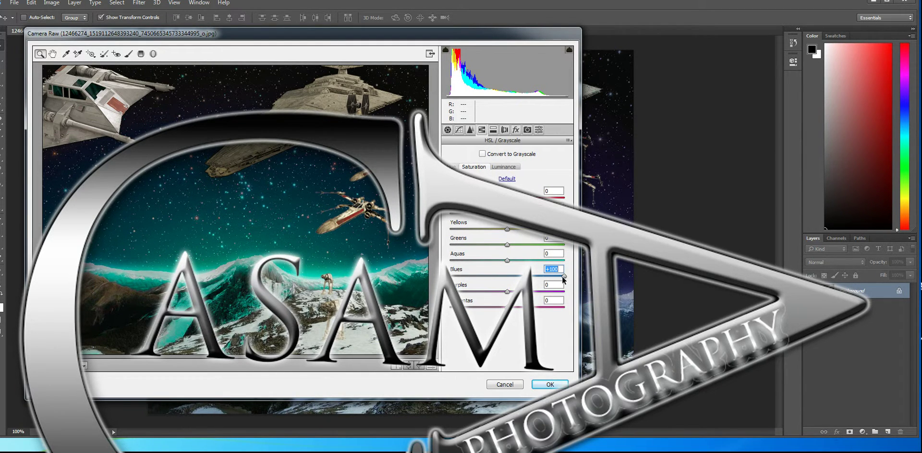
left_click_drag(507, 260, 422, 259)
left_click_drag(507, 244, 405, 245)
mouse_move(507, 198)
left_mouse_down()
mouse_move(566, 198)
mouse_move(505, 197)
left_mouse_up()
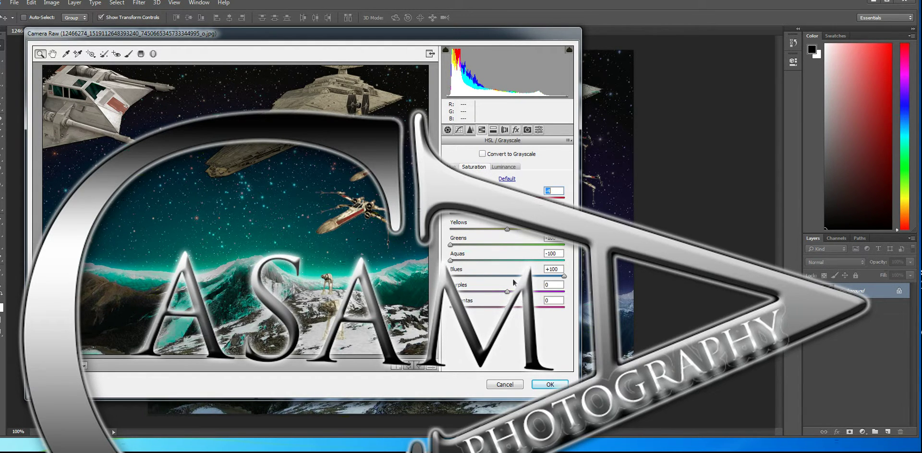
- Set the Blue Primary hue to +35 in the Camera Calibration settings
left_click(516, 130)
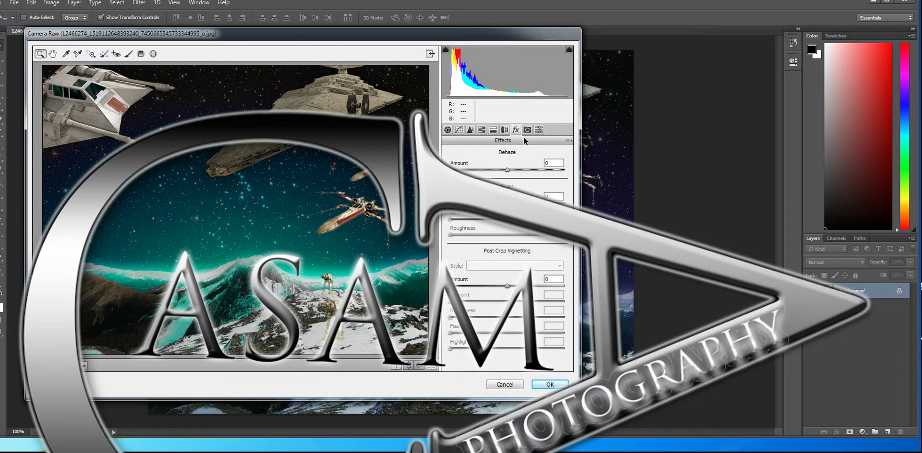
left_click(527, 130)
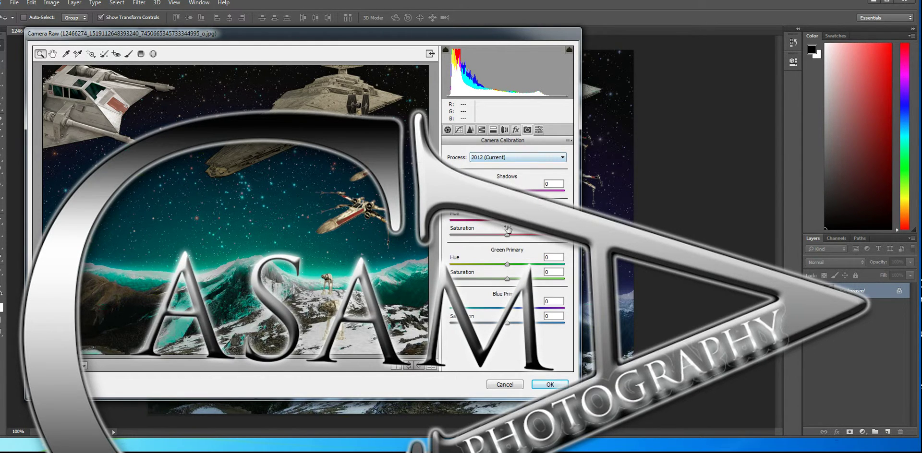
left_click_drag(507, 309, 527, 312)
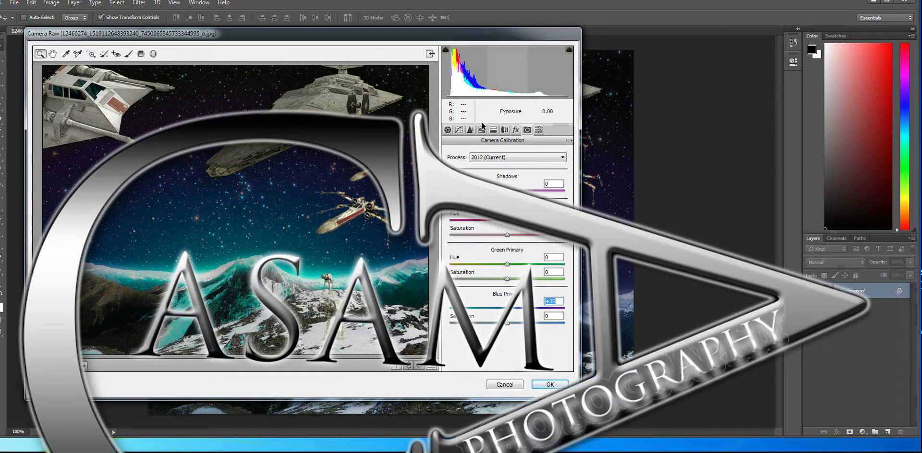
- Raise the basic Contrast, set Shadows to -77, Blacks to -52 and Vibrance to -69, and apply the Camera Raw Filter
left_click(448, 130)
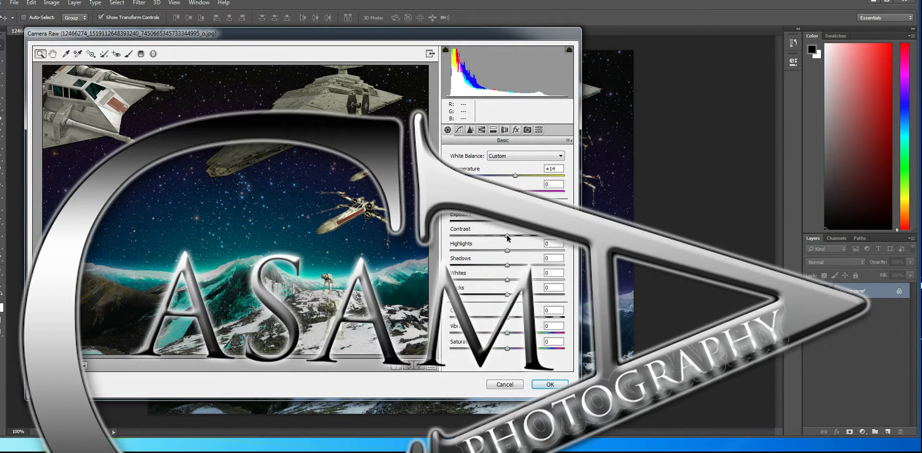
left_click_drag(507, 236, 545, 238)
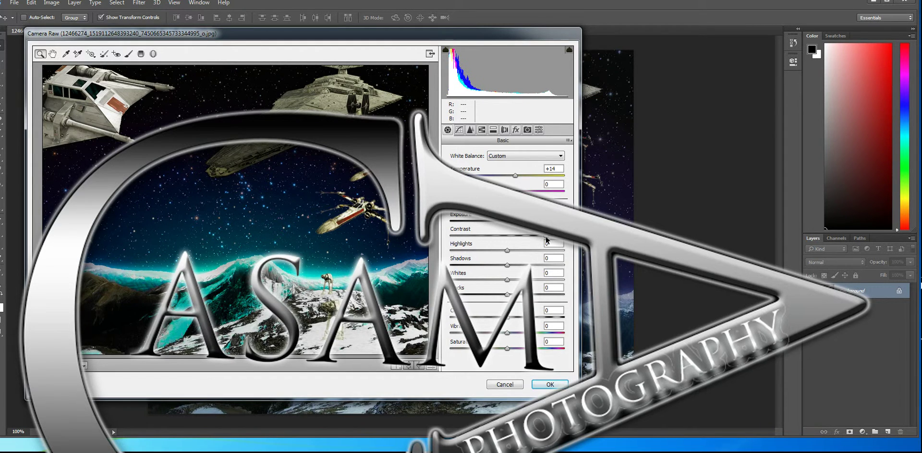
left_click_drag(507, 267, 463, 272)
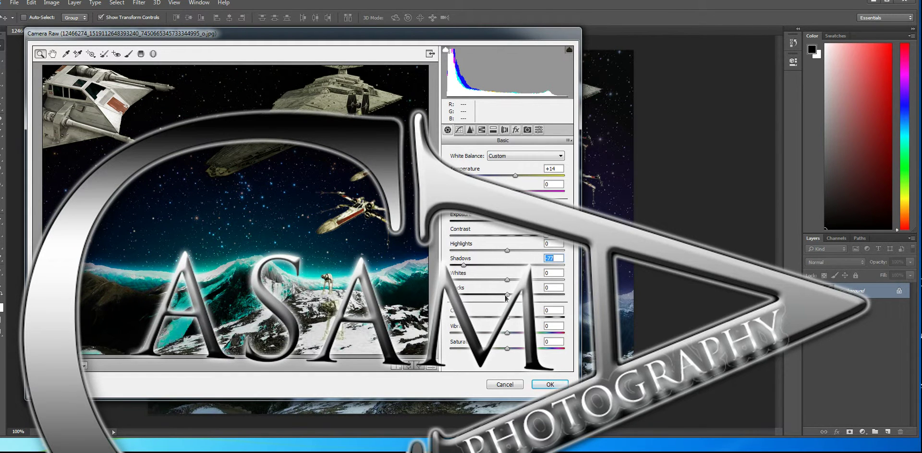
left_click_drag(506, 295, 476, 299)
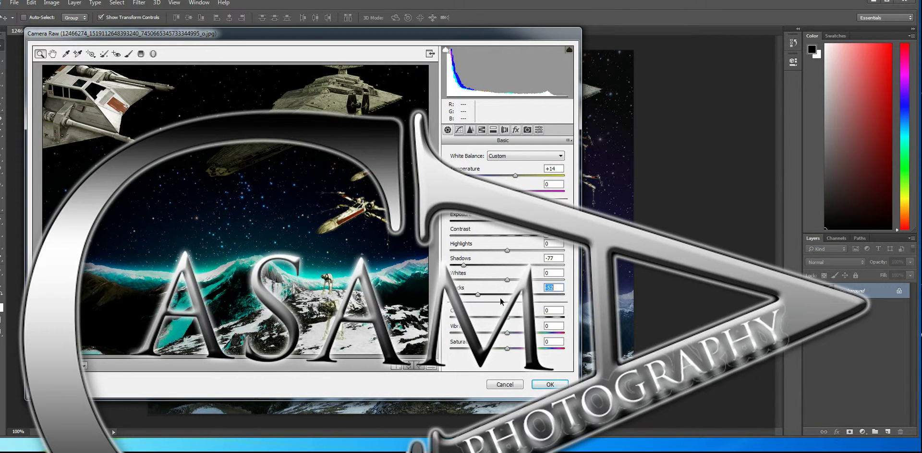
left_click_drag(507, 333, 468, 333)
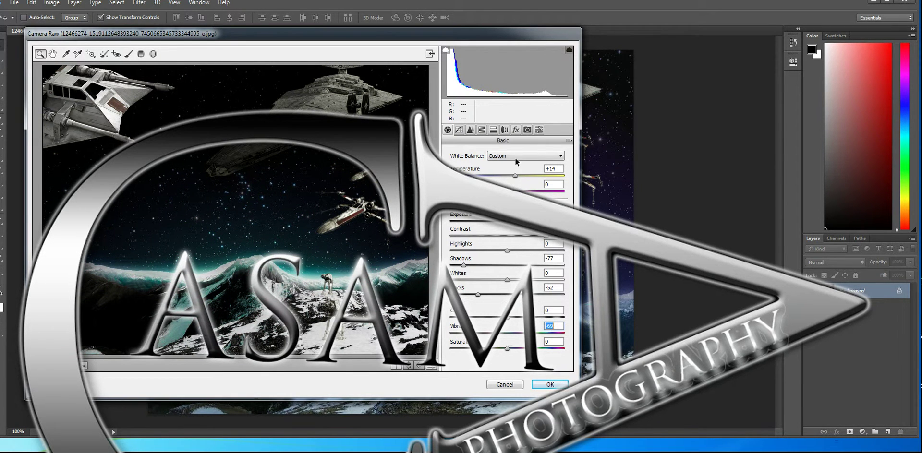
left_click(549, 385)
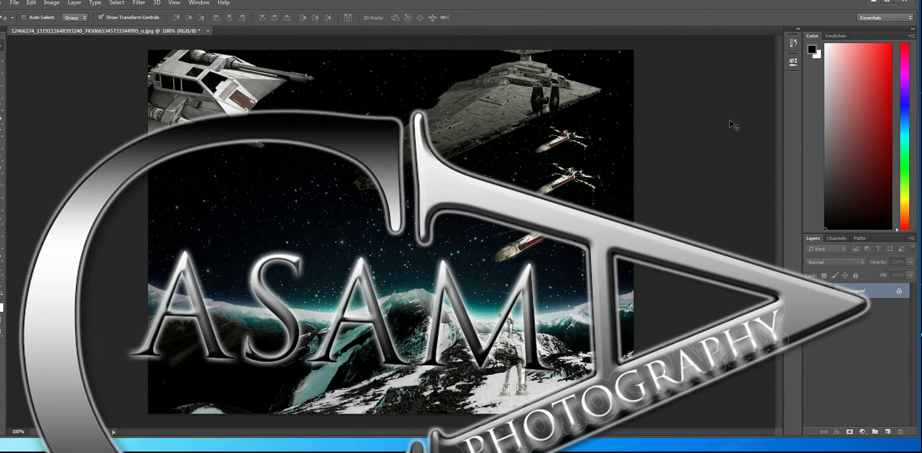